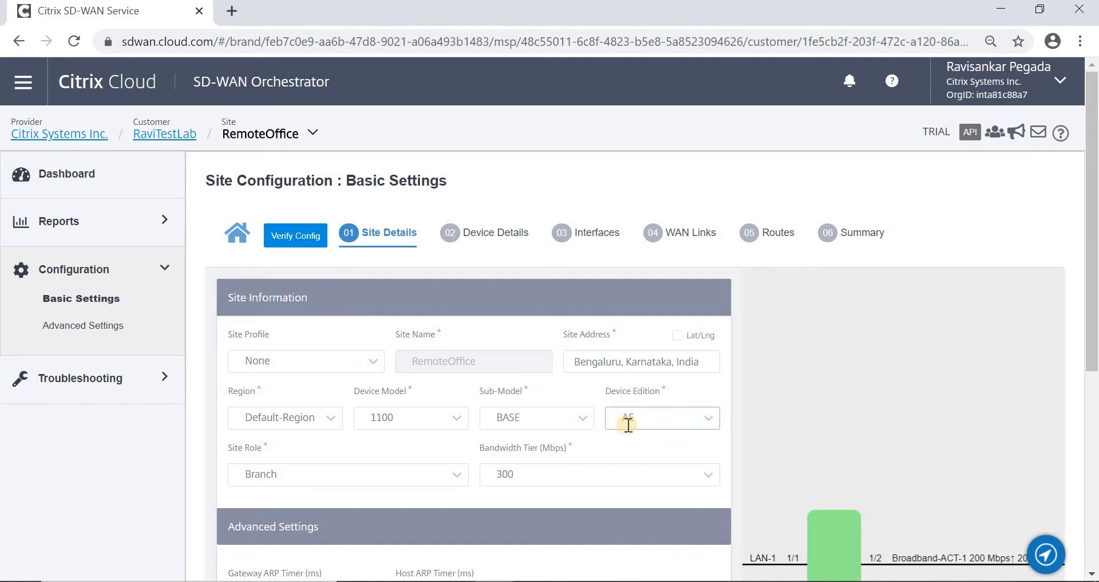
Step: Check the device edition and bandwidth tier choices for the RemoteOffice site and review its advanced settings
left_click(710, 419)
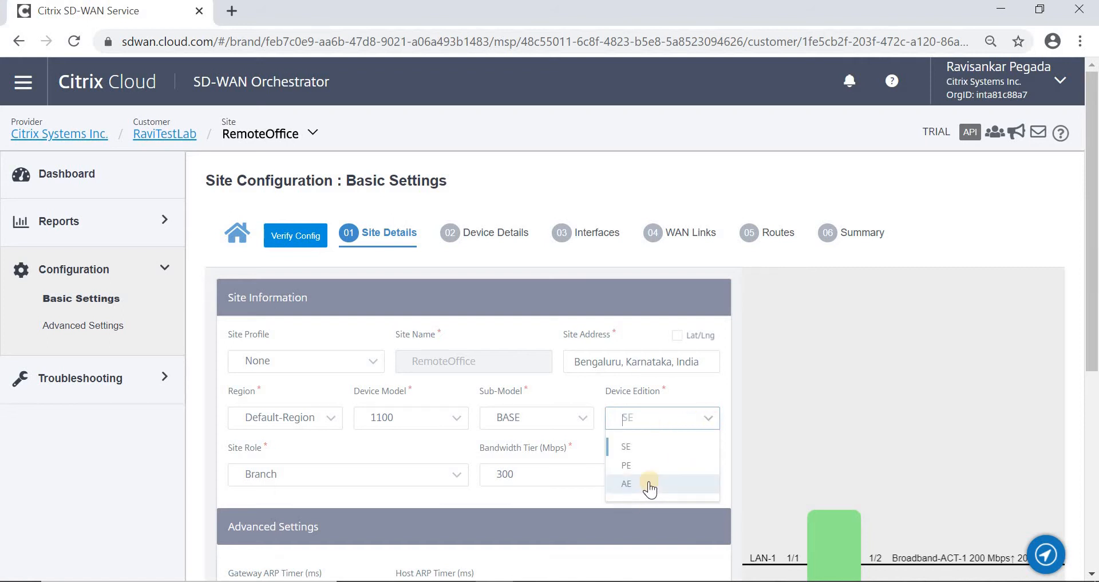
left_click(561, 492)
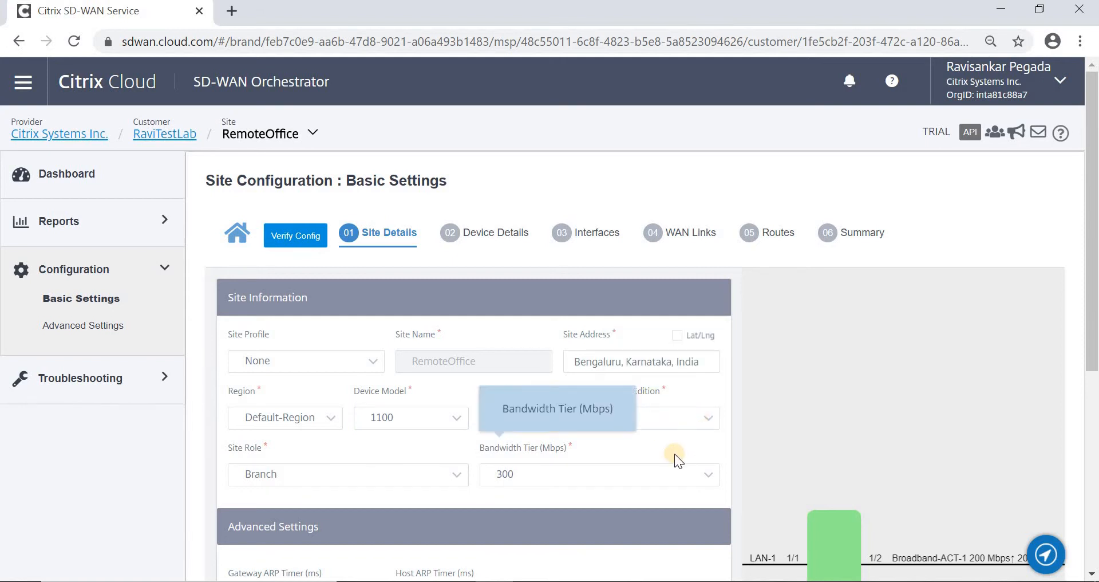
scroll(675, 454, "down", 3)
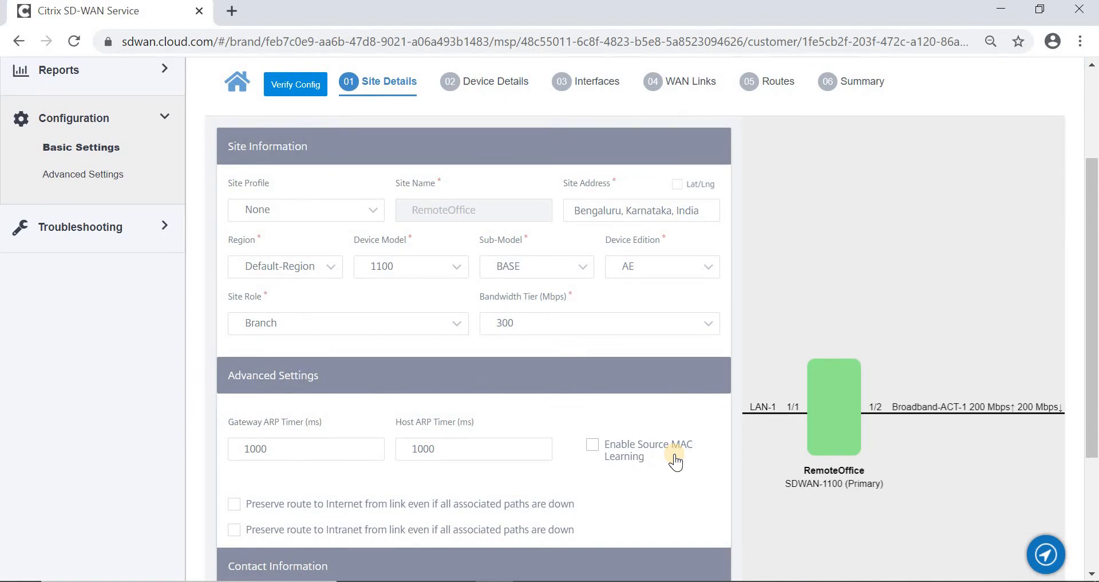
scroll(676, 458, "up", 3)
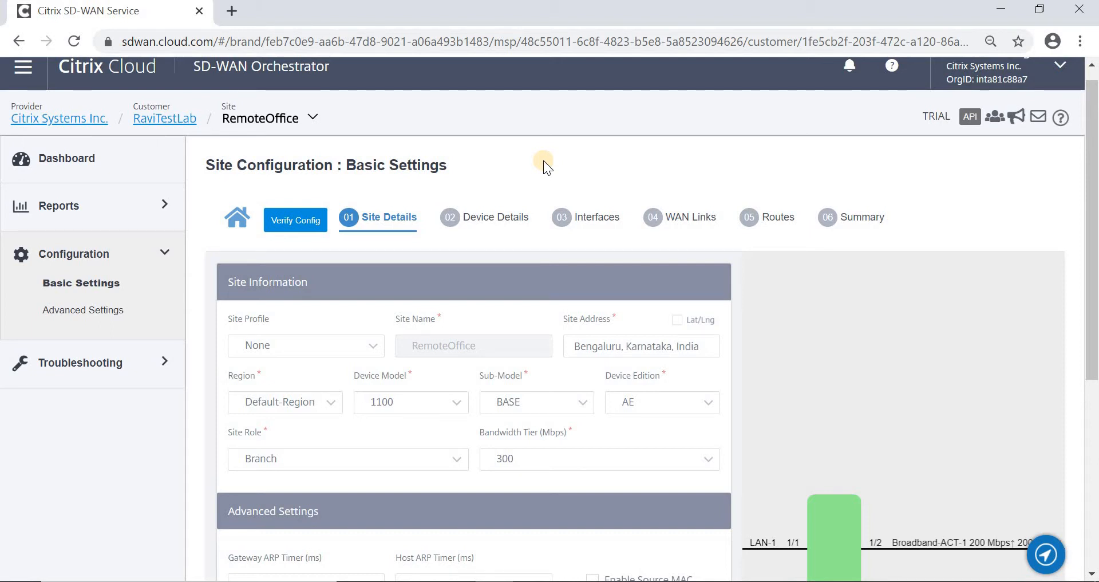
Step: Go to the network-wide security profiles and open TestProfile
left_click(241, 222)
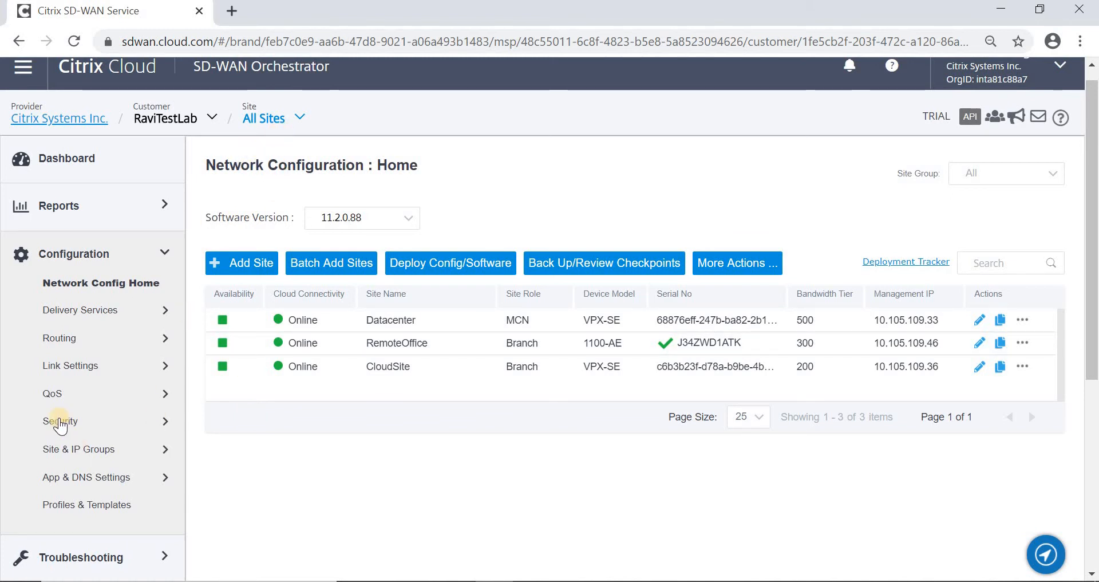
left_click(59, 422)
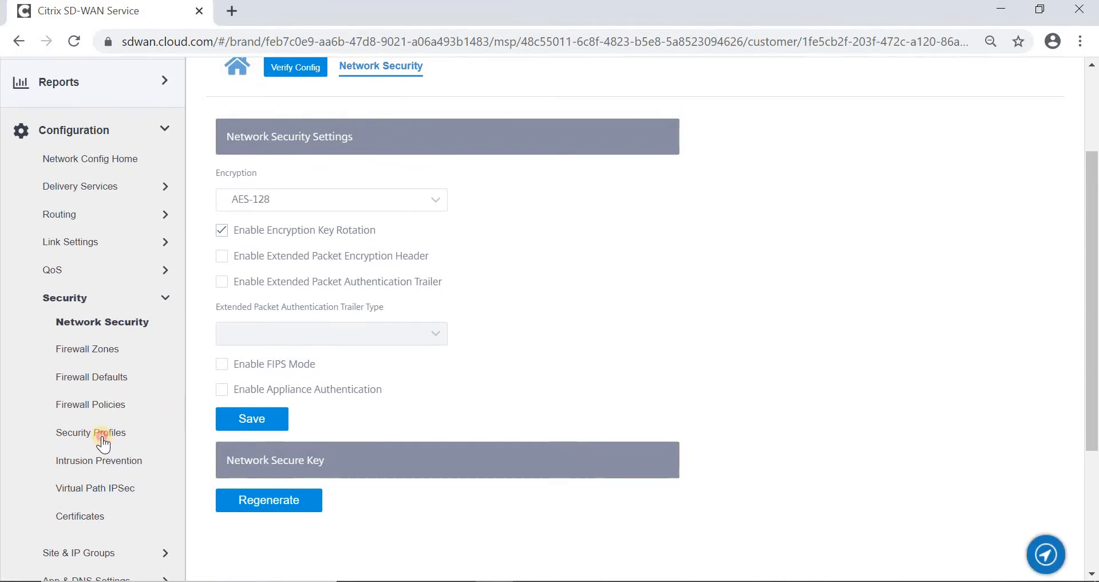
left_click(102, 436)
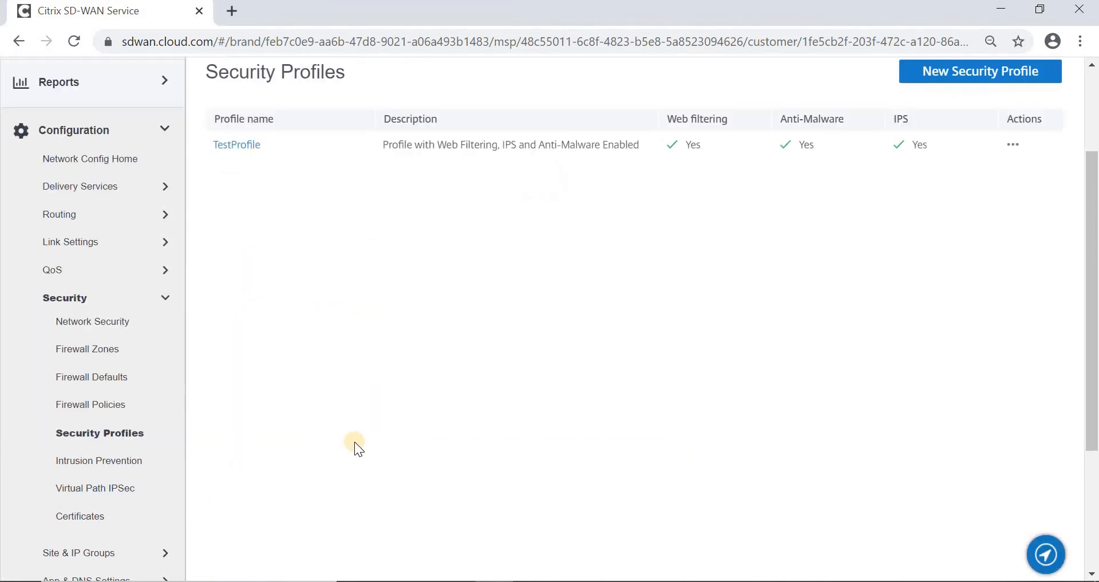
scroll(355, 441, "up", 2)
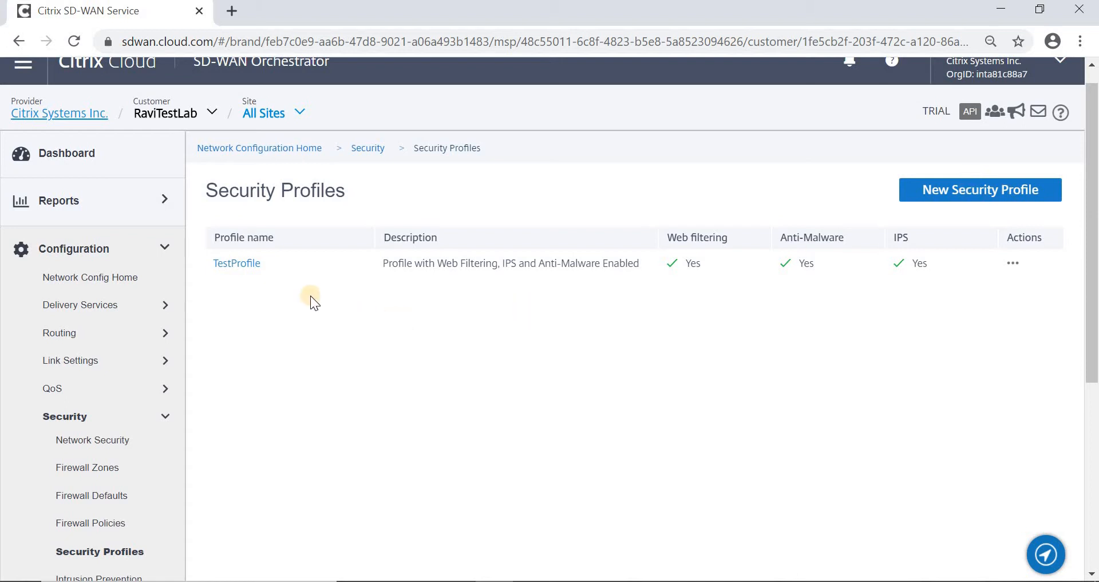
left_click(246, 268)
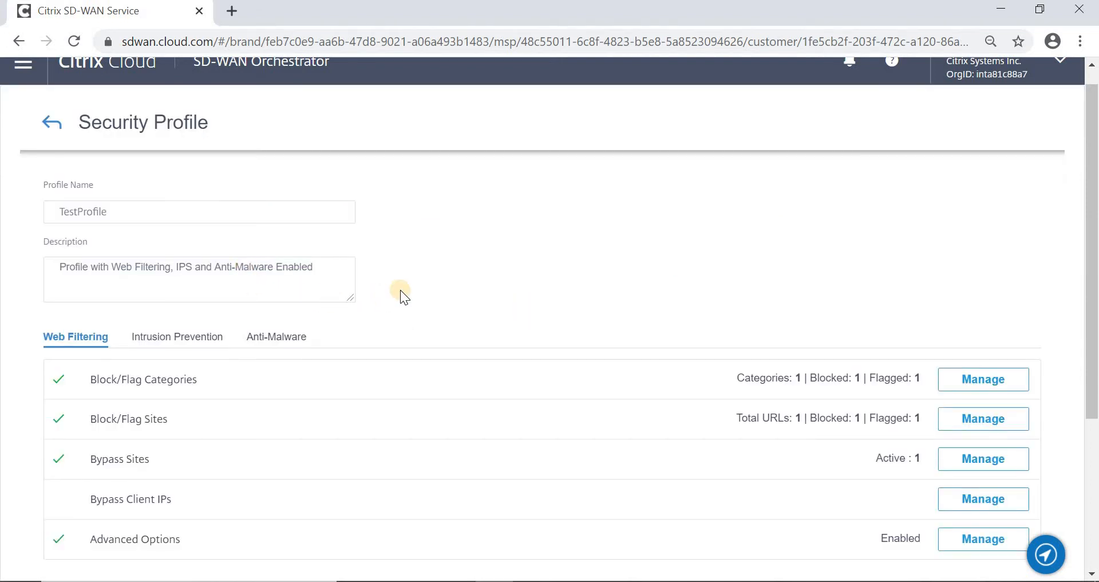
Step: Switch web filtering off and back on in TestProfile
scroll(462, 383, "down", 3)
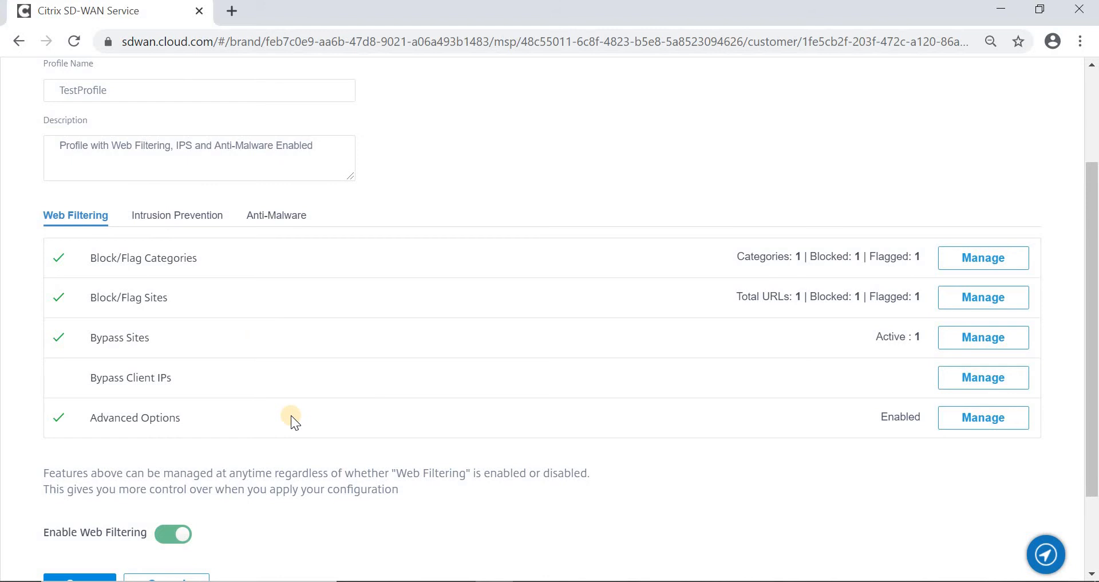
scroll(291, 414, "down", 2)
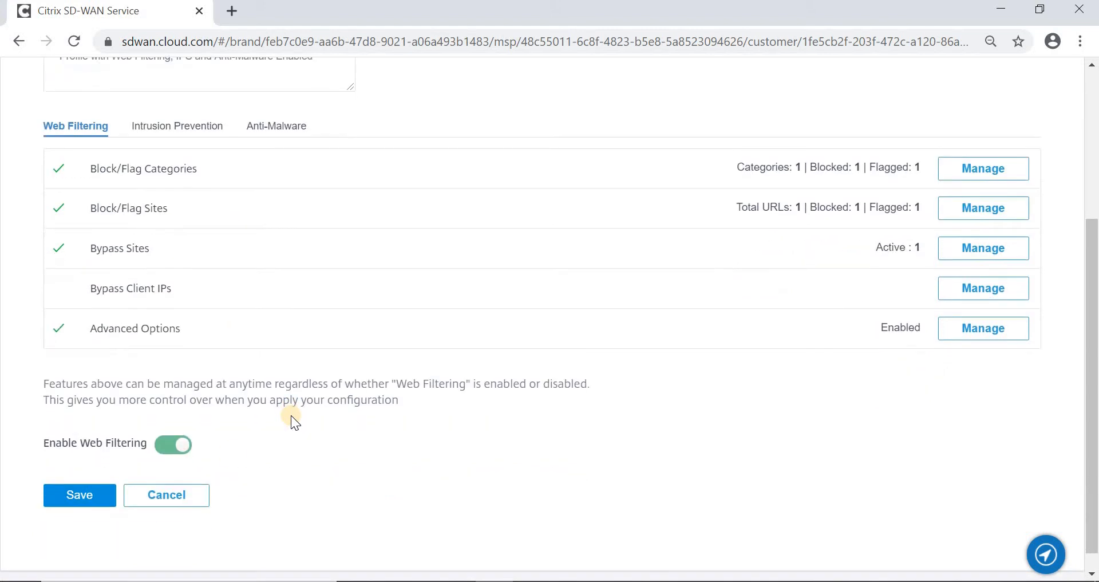
left_click(168, 455)
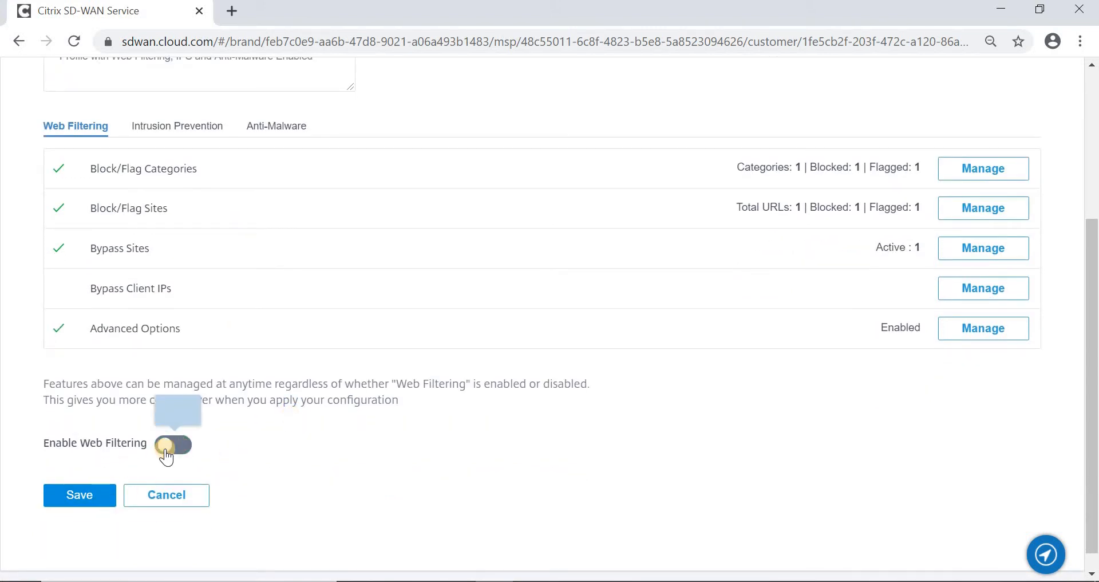
left_click(179, 452)
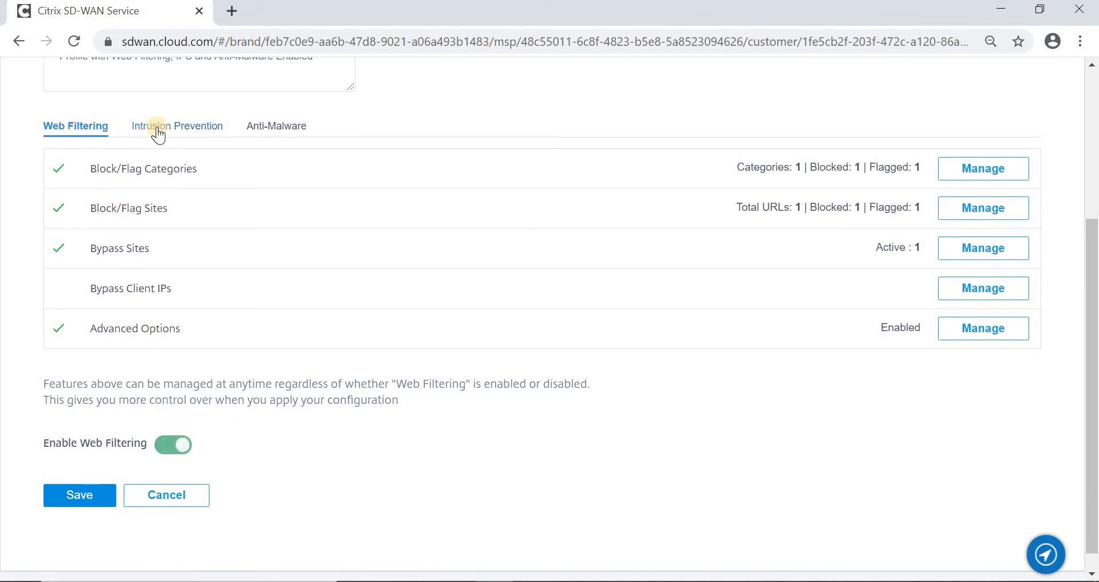
Step: Review the profile's intrusion prevention rules and its anti-malware scan settings
scroll(158, 134, "up", 1)
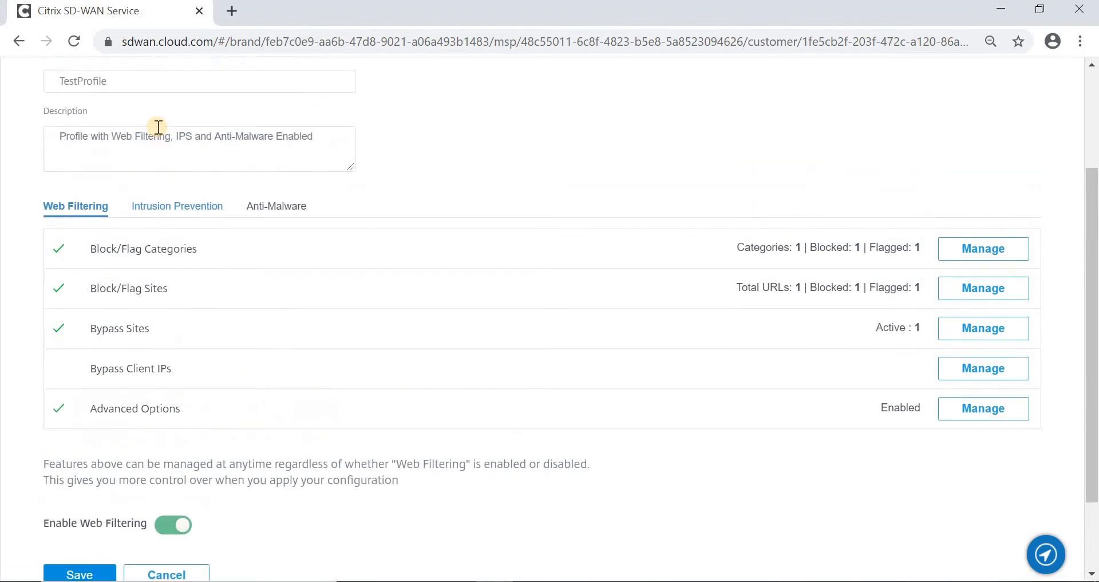
left_click(151, 212)
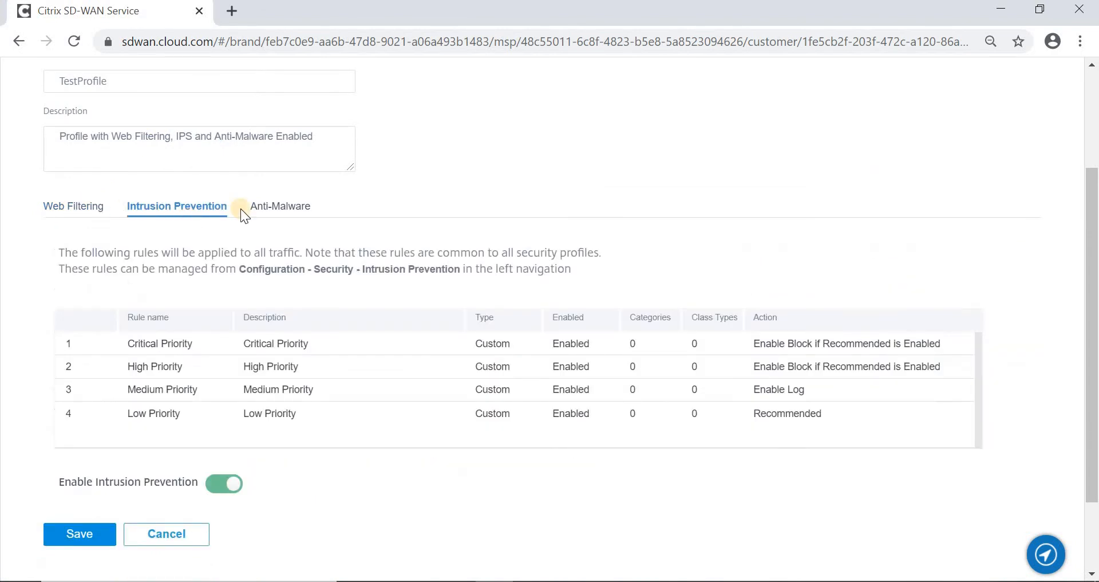
left_click(269, 210)
scroll(286, 394, "down", 2)
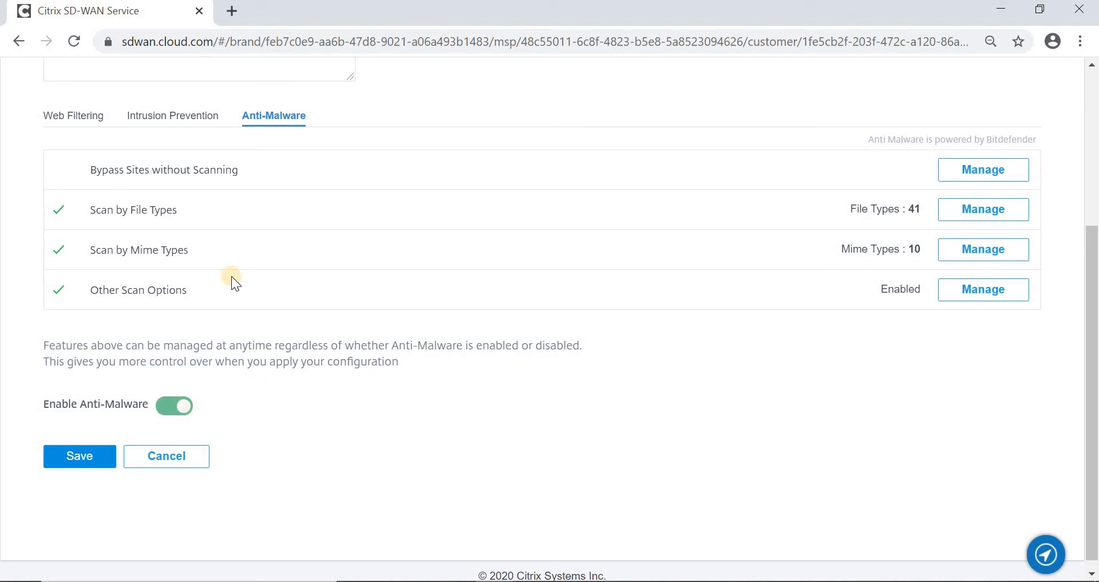
scroll(231, 276, "up", 2)
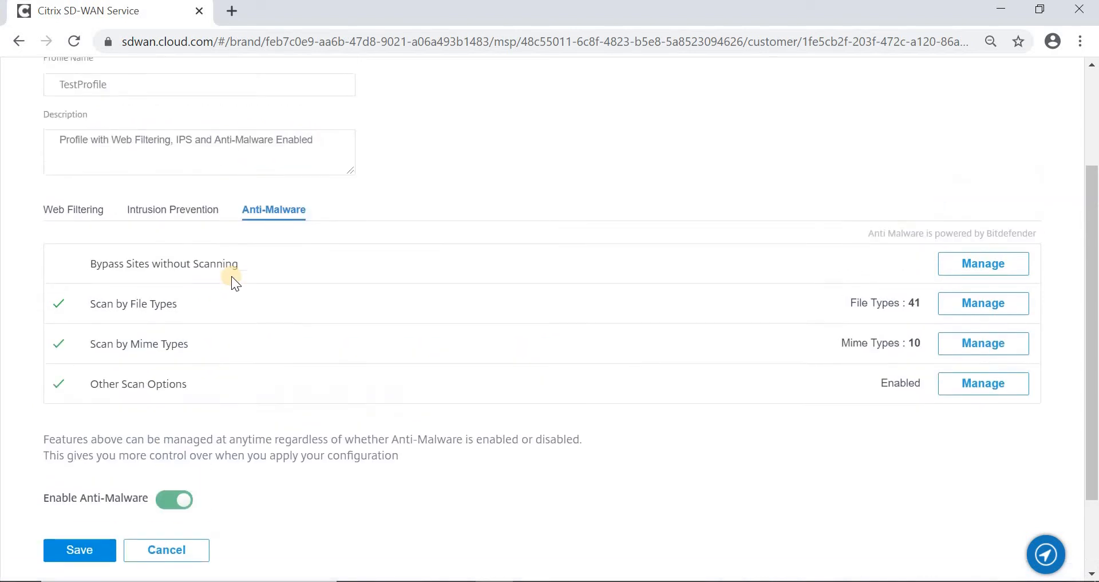
Step: Review the advanced options of web filtering, including the custom block page URL, and accept them as they are
left_click(71, 218)
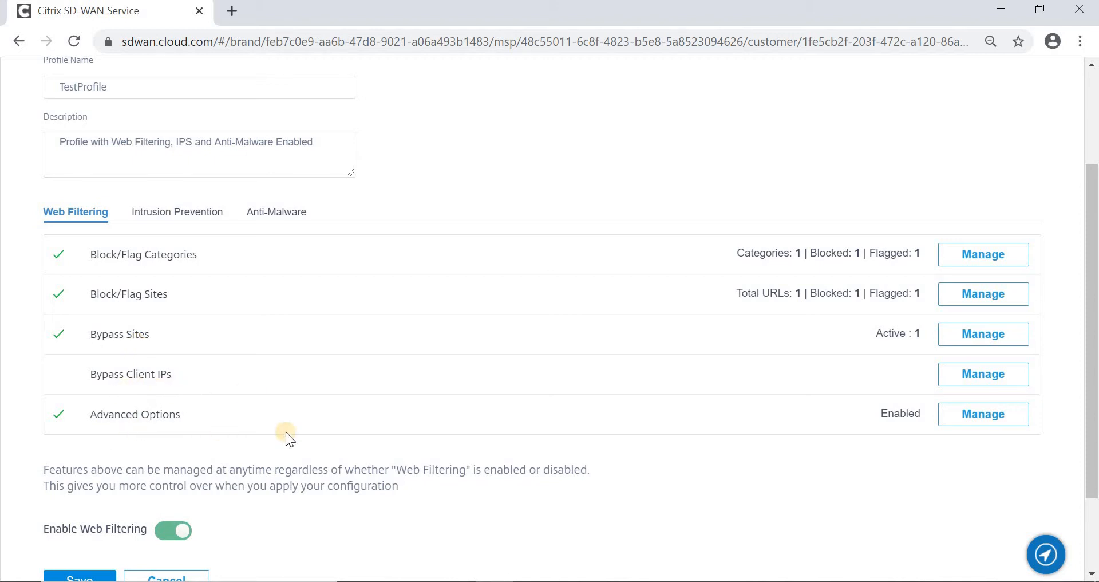
left_click(964, 417)
scroll(695, 383, "up", 2)
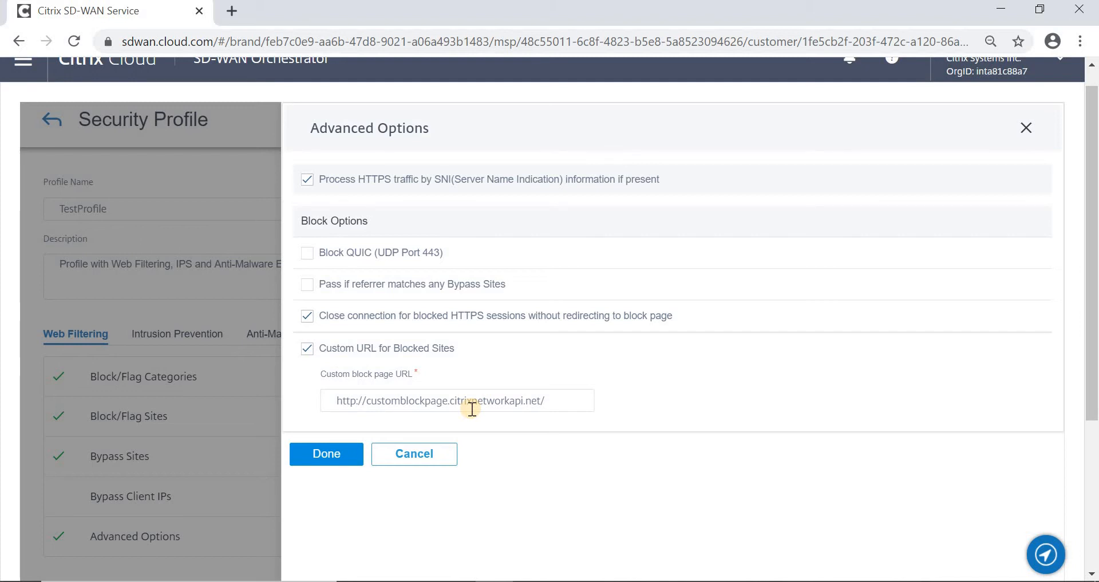
left_click(330, 458)
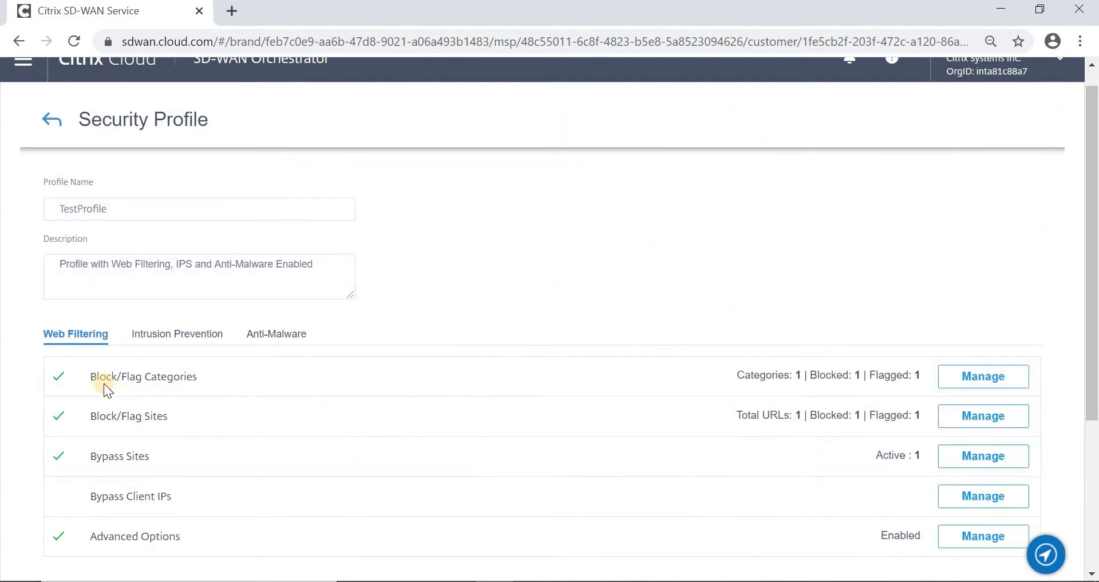
Step: Review the block and flag settings of the web filtering categories in the Productivity group and accept them unchanged
left_click(975, 382)
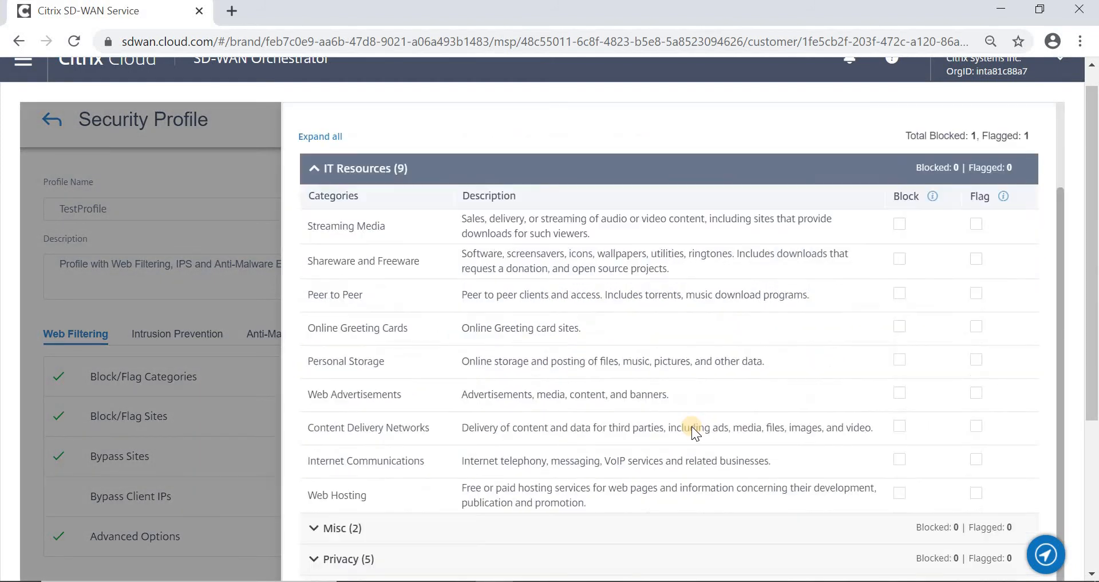
scroll(691, 426, "down", 4)
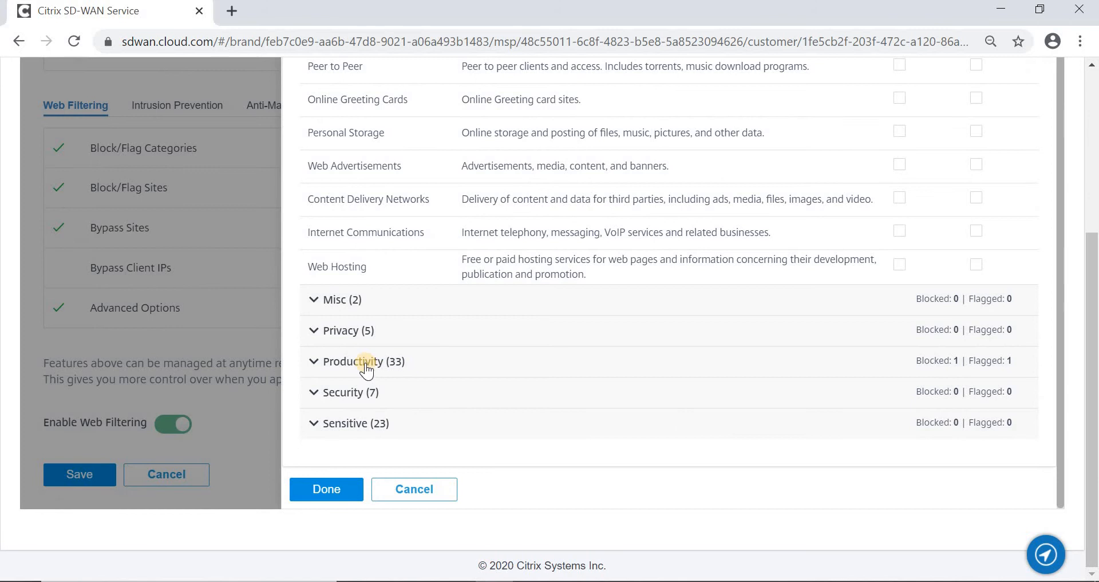
left_click(367, 361)
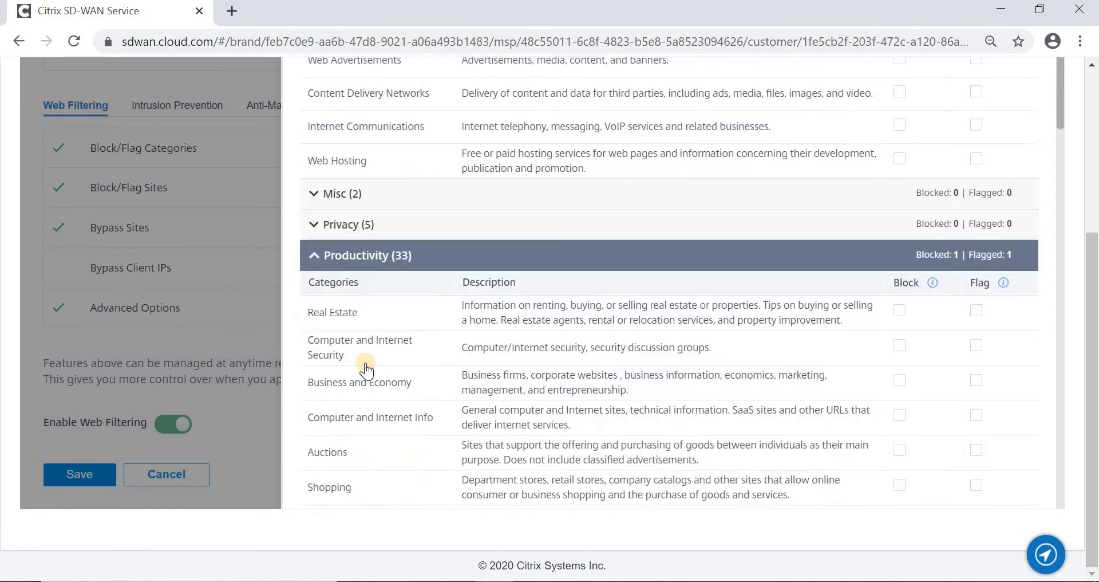
scroll(366, 368, "down", 6)
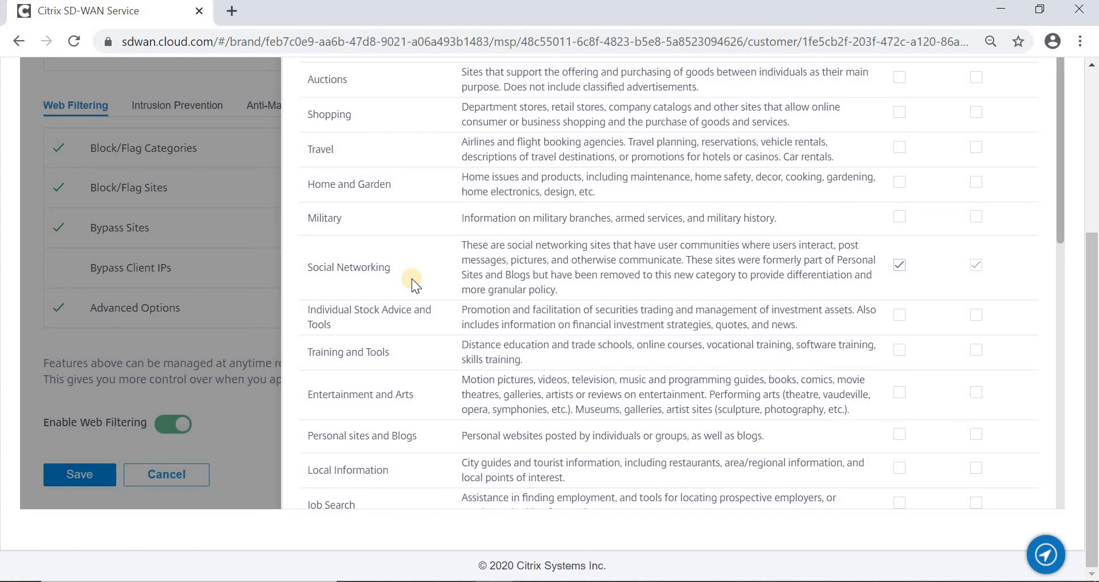
scroll(411, 278, "down", 12)
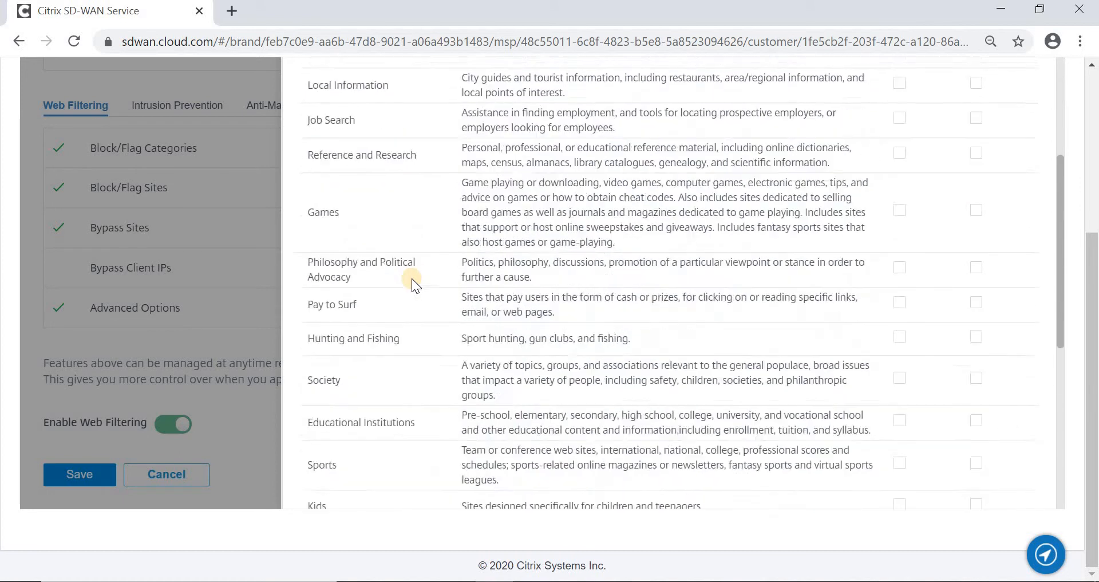
scroll(411, 278, "down", 3)
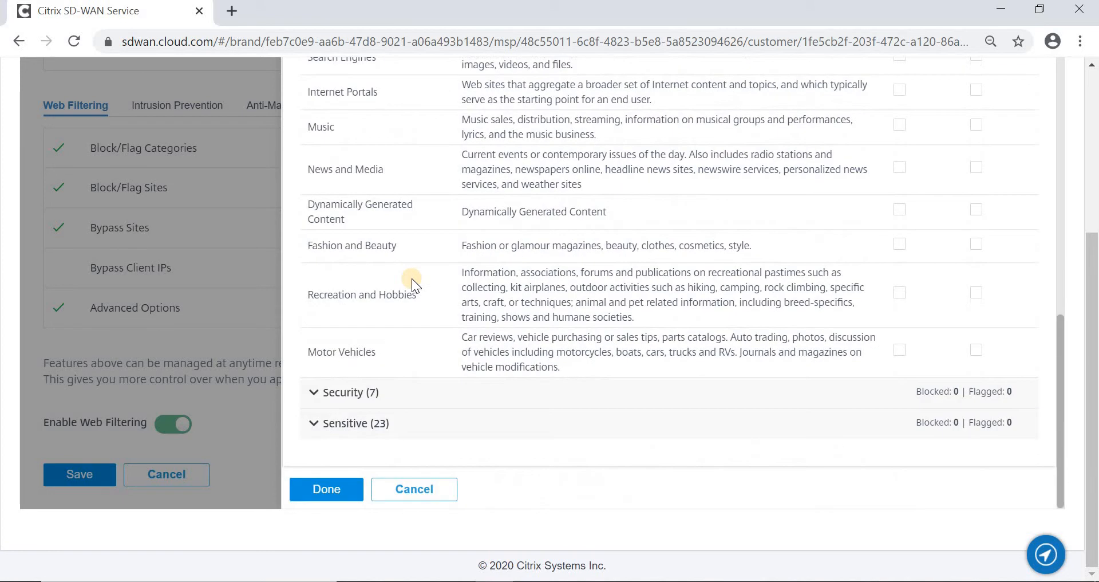
left_click(337, 490)
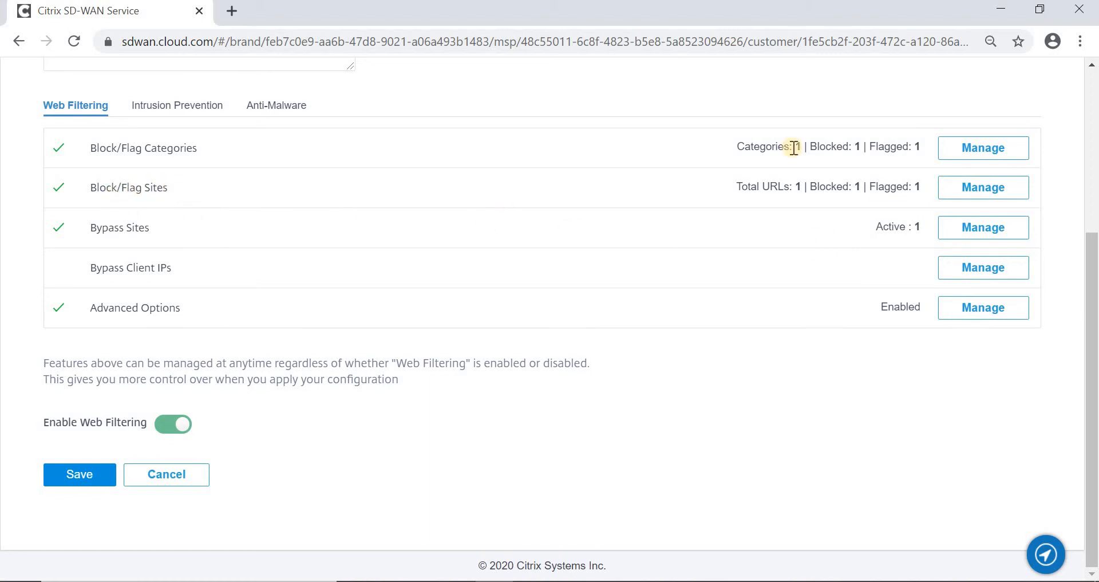
Step: Examine the list of individually blocked and flagged sites, including the entry's description, and accept it unchanged
left_click(967, 188)
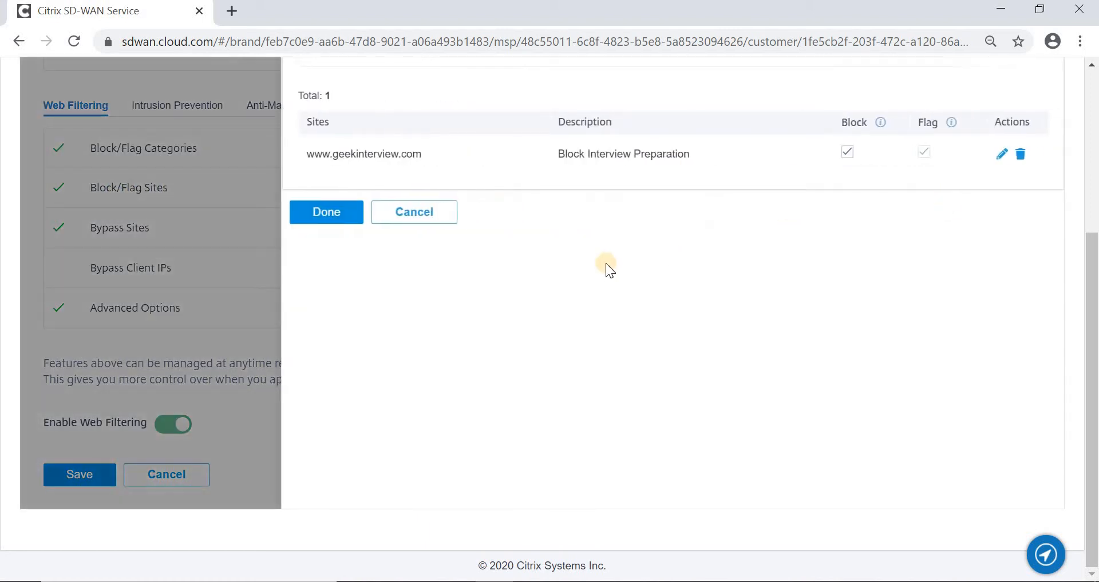
scroll(606, 263, "up", 2)
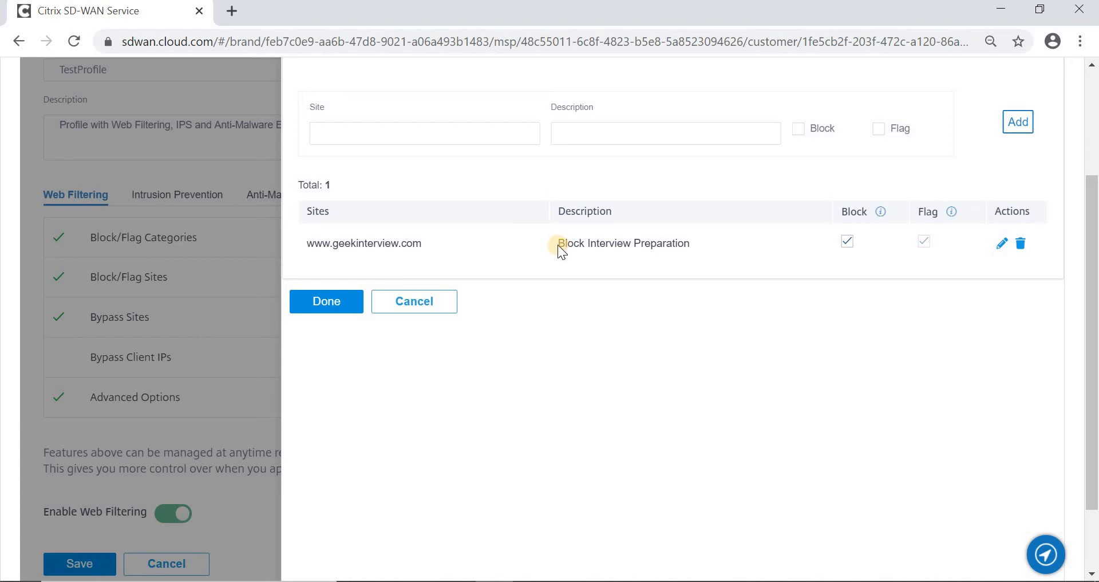
left_click_drag(558, 245, 703, 250)
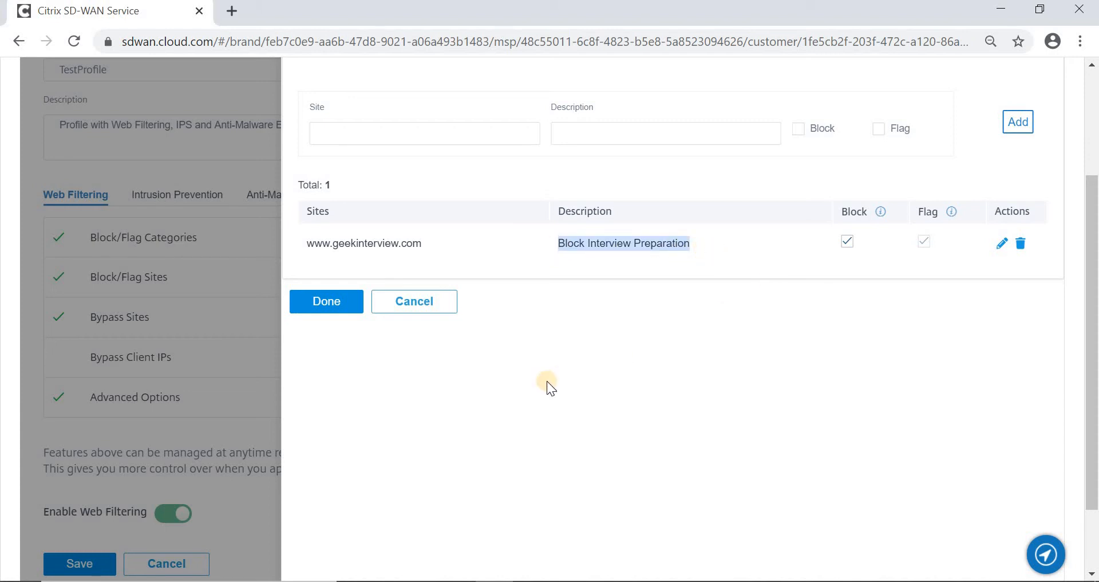
left_click(324, 300)
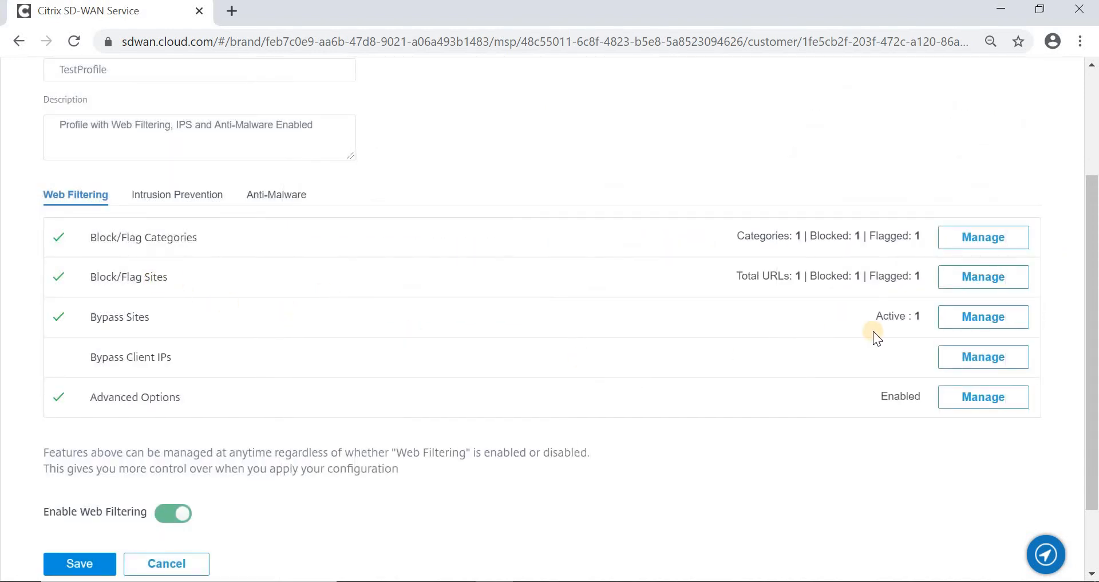
Step: Examine the web filtering bypass sites list, accept it unchanged and return to the profile's web filtering overview
left_click(968, 320)
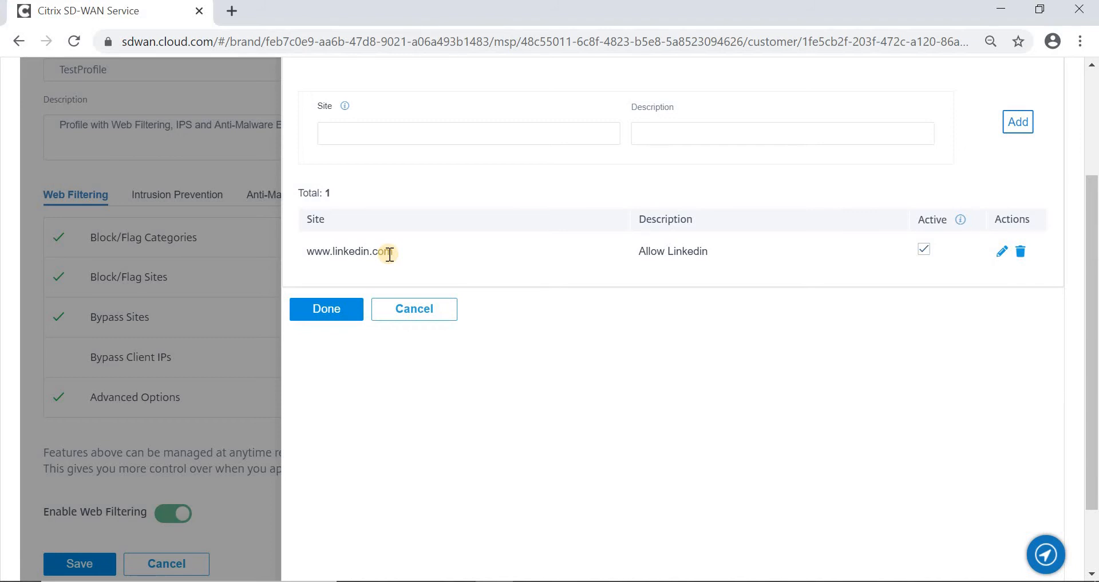
left_click(346, 313)
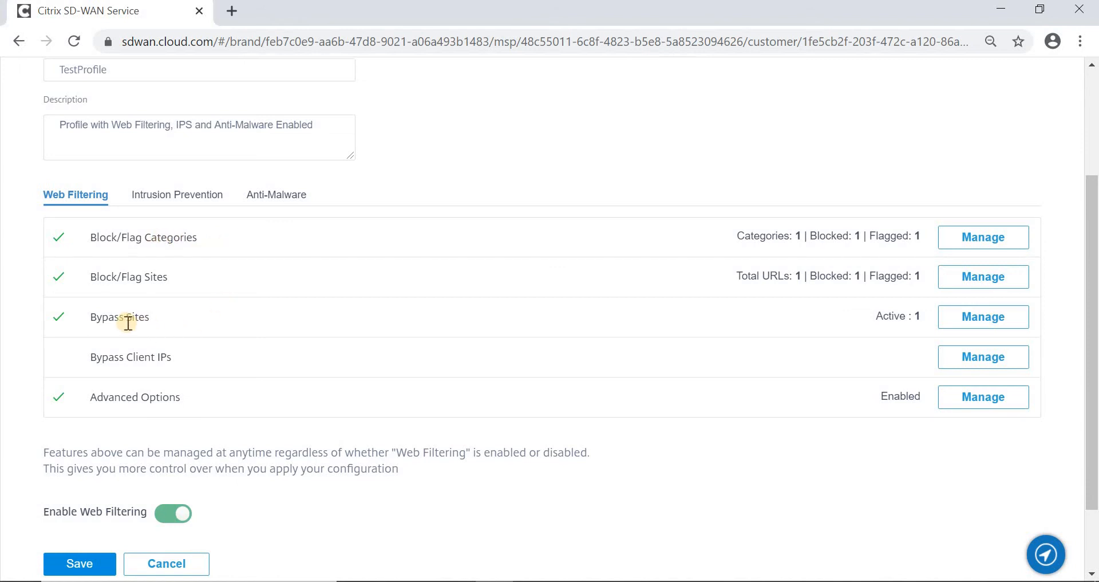
left_click_drag(108, 318, 172, 317)
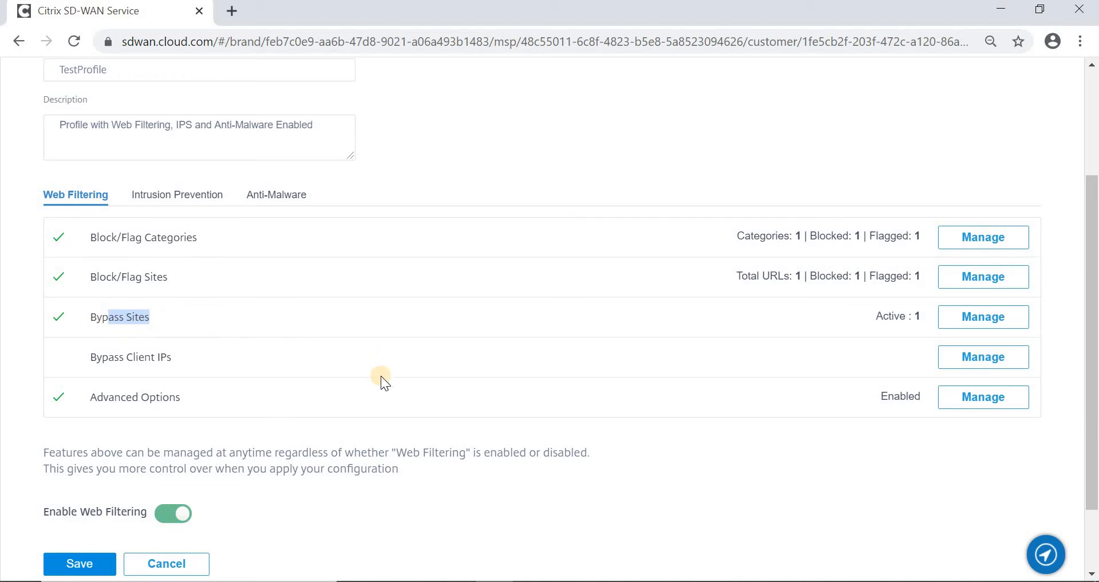
scroll(380, 376, "down", 1)
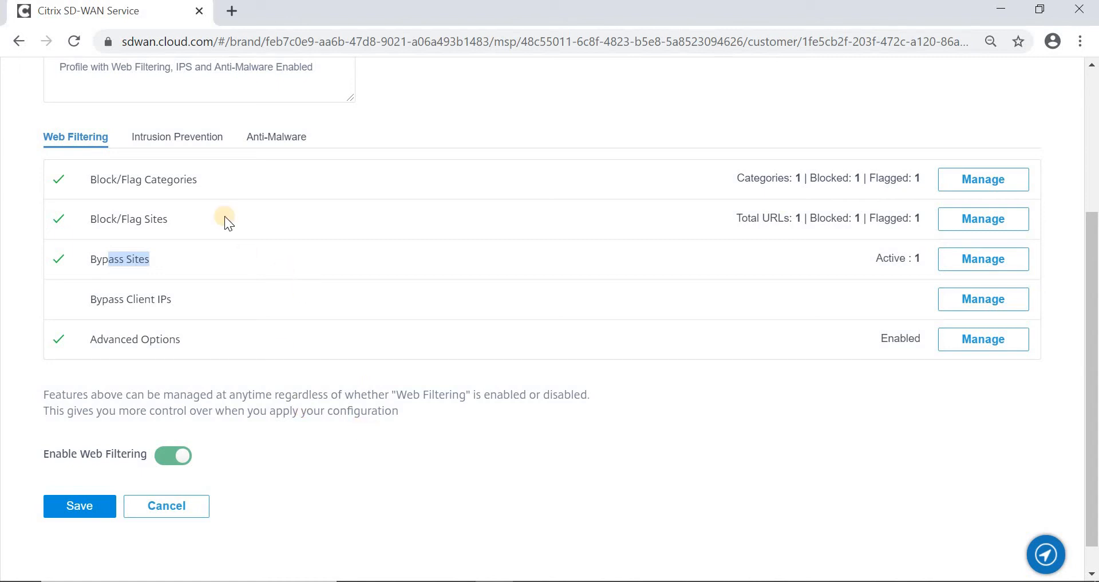
Step: Review the profile's intrusion prevention rules and the overview of its anti-malware settings
left_click(179, 143)
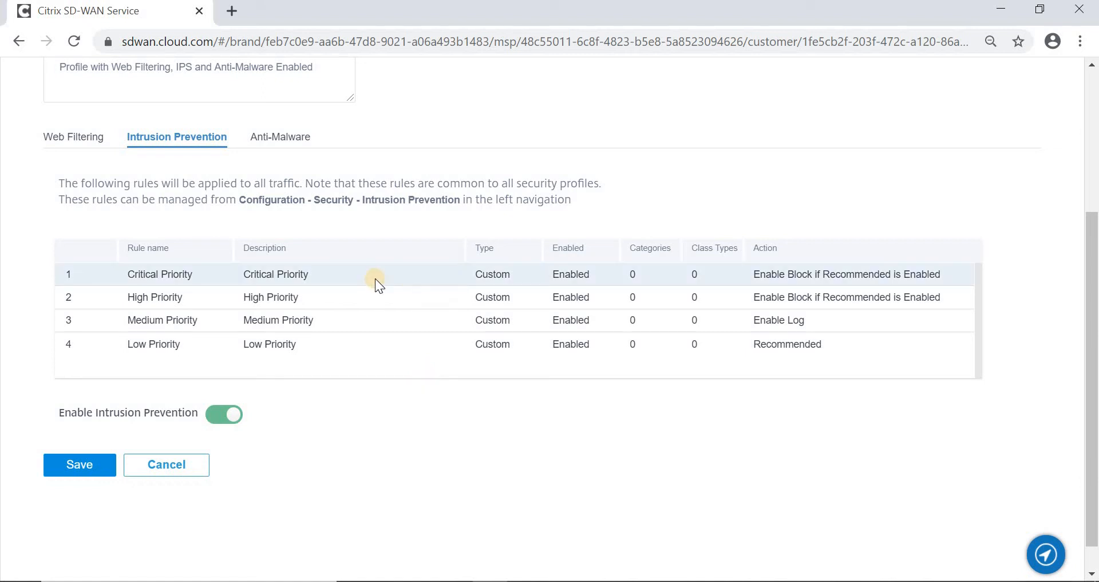
left_click(267, 145)
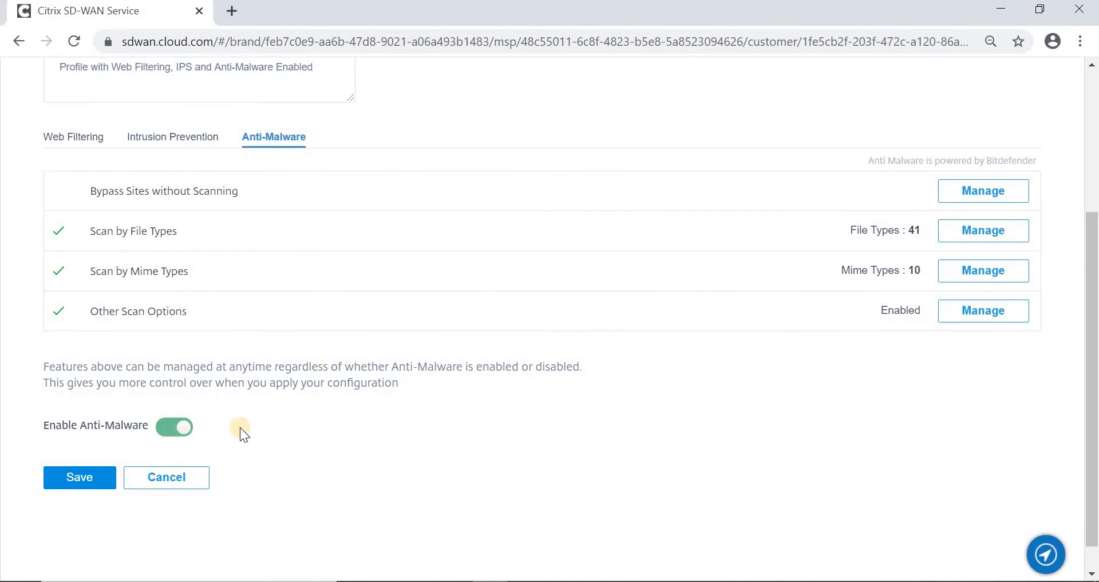
scroll(239, 427, "up", 1)
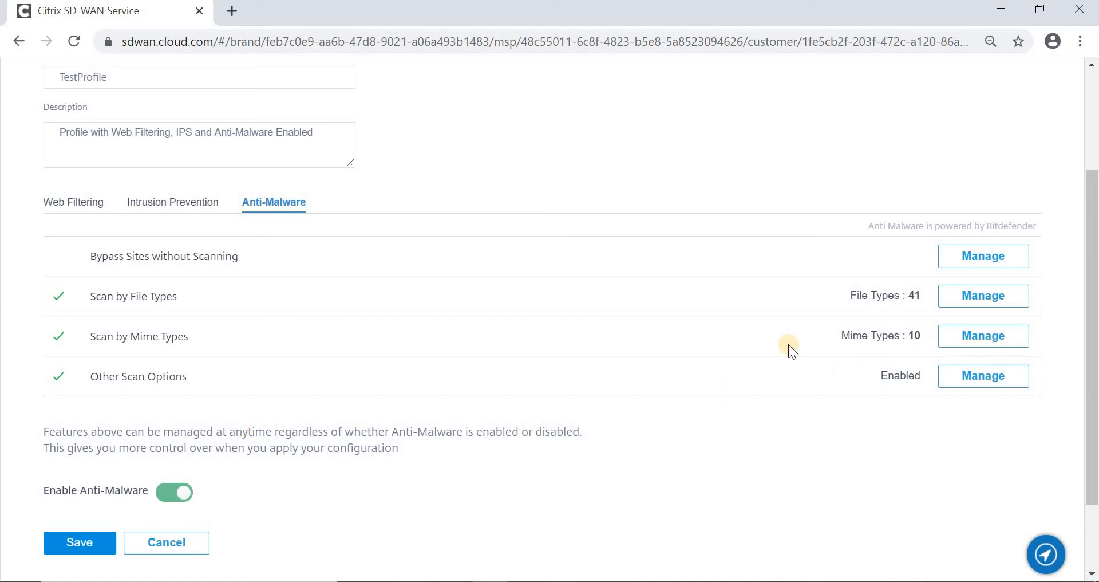
Step: Examine the list of file types selected for anti-malware scanning and leave it without changes
left_click(964, 308)
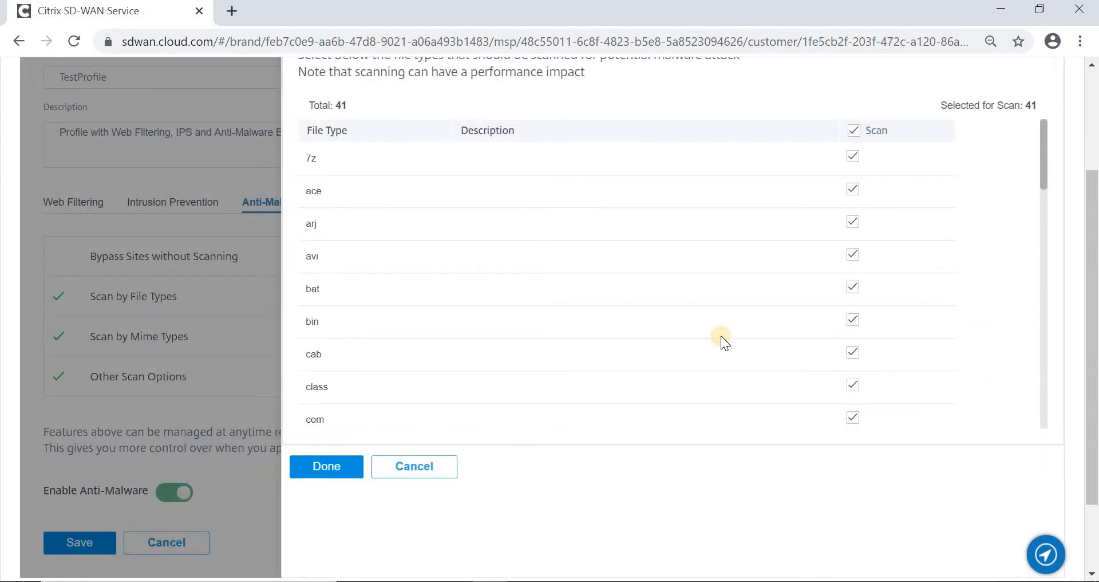
scroll(701, 328, "down", 8)
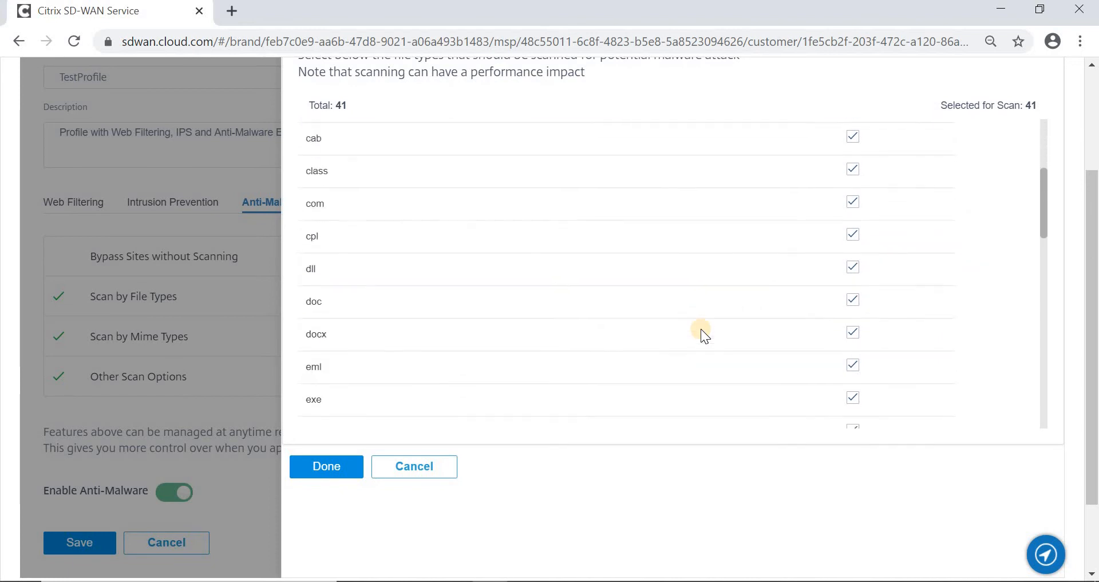
scroll(701, 329, "down", 4)
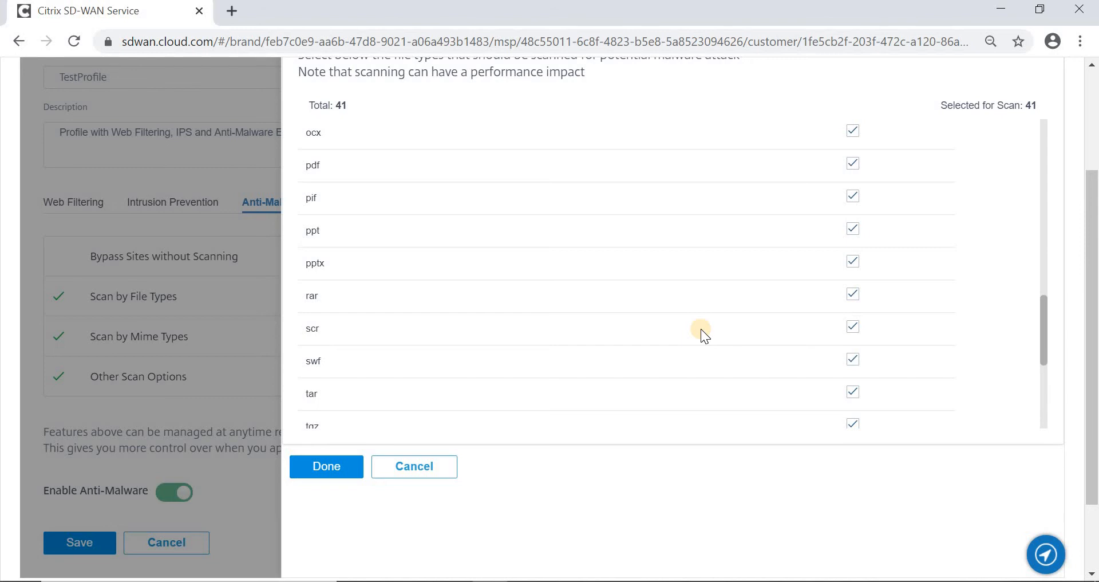
left_click(424, 466)
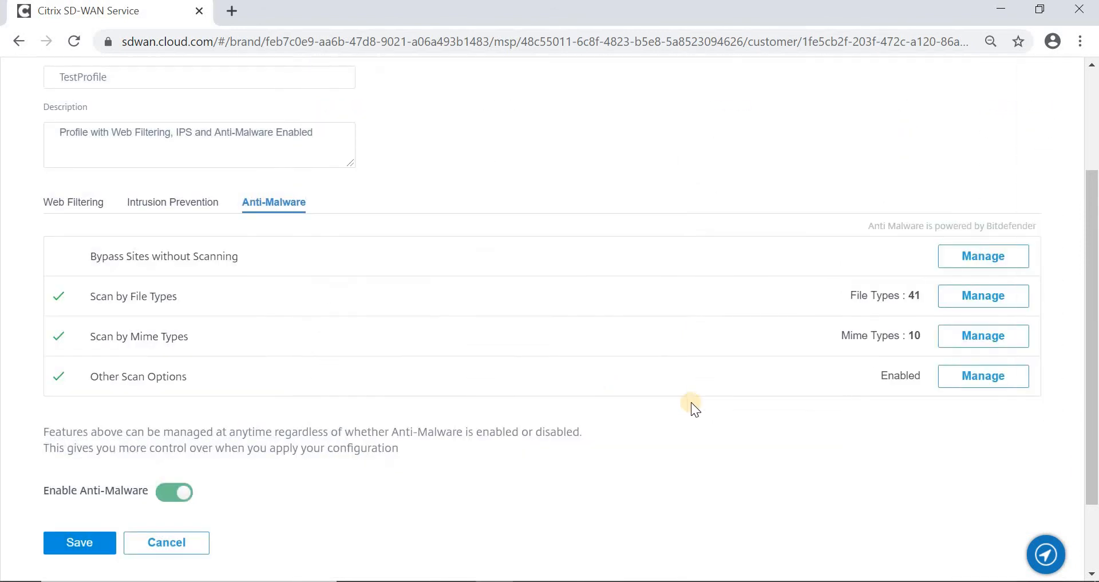
left_click(974, 295)
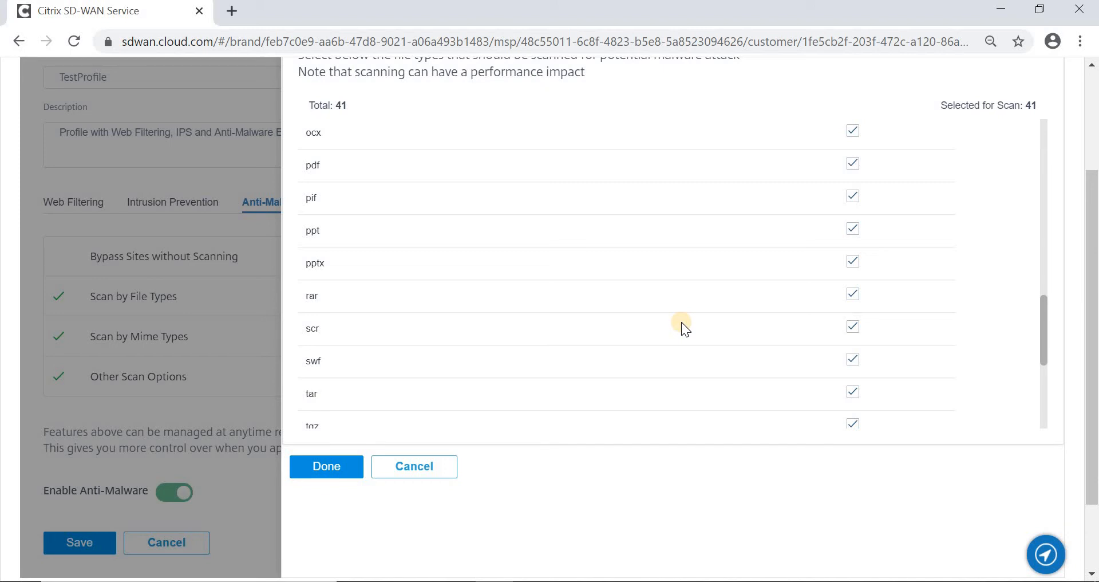
left_click(413, 466)
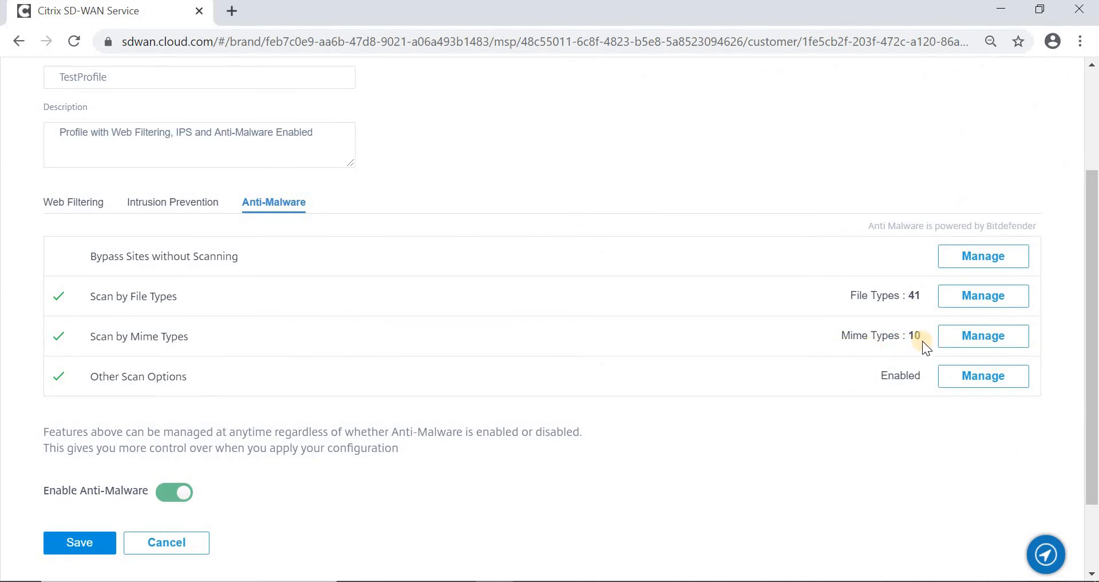
Step: Review the MIME types scanned for malware, toggle the scan selection of all types off and on, and discard the changes
left_click(971, 341)
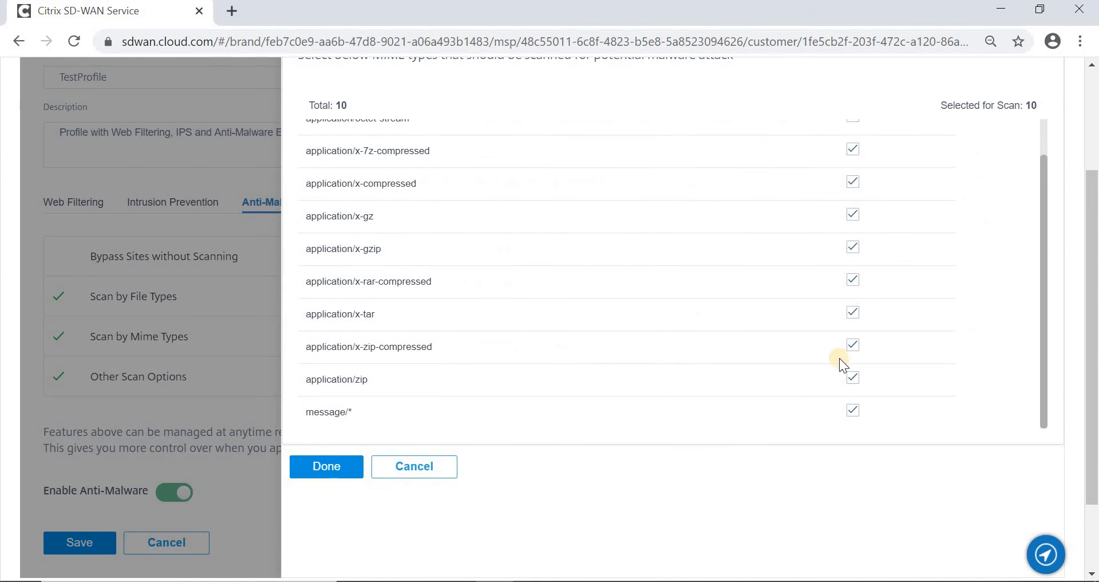
scroll(753, 343, "up", 1)
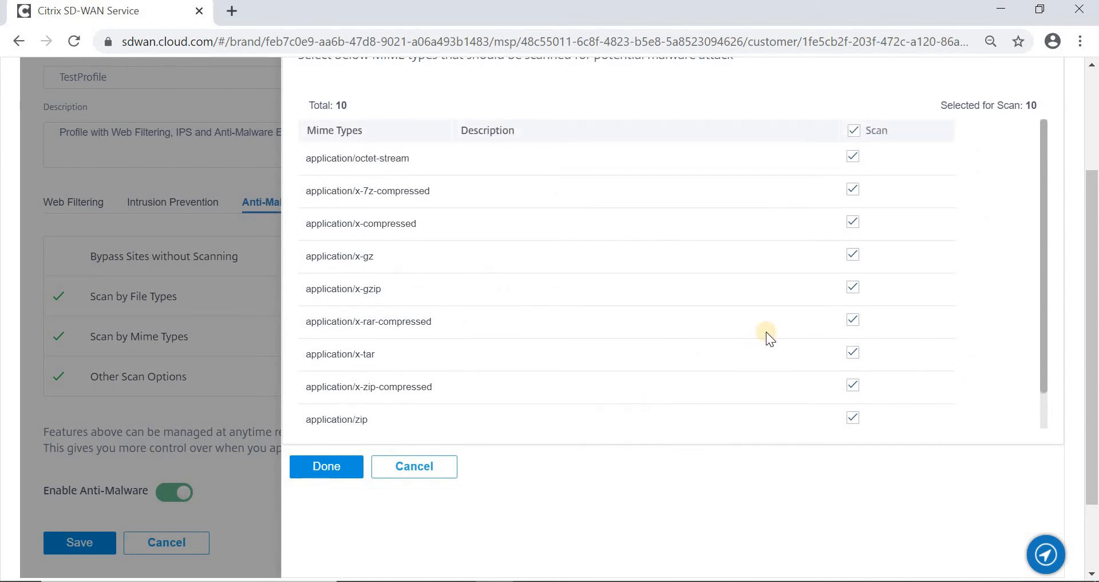
left_click(854, 131)
left_click(853, 132)
left_click(412, 468)
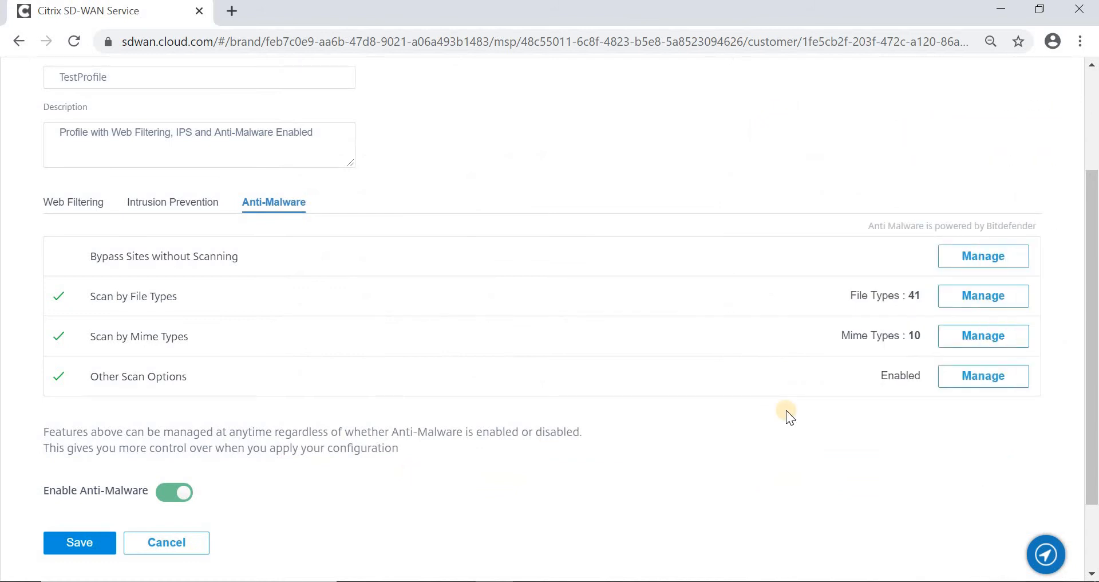
Step: Examine the other anti-malware scan options for HTTP, FTP and SMTP and return to the anti-malware overview
left_click(974, 380)
scroll(699, 352, "up", 3)
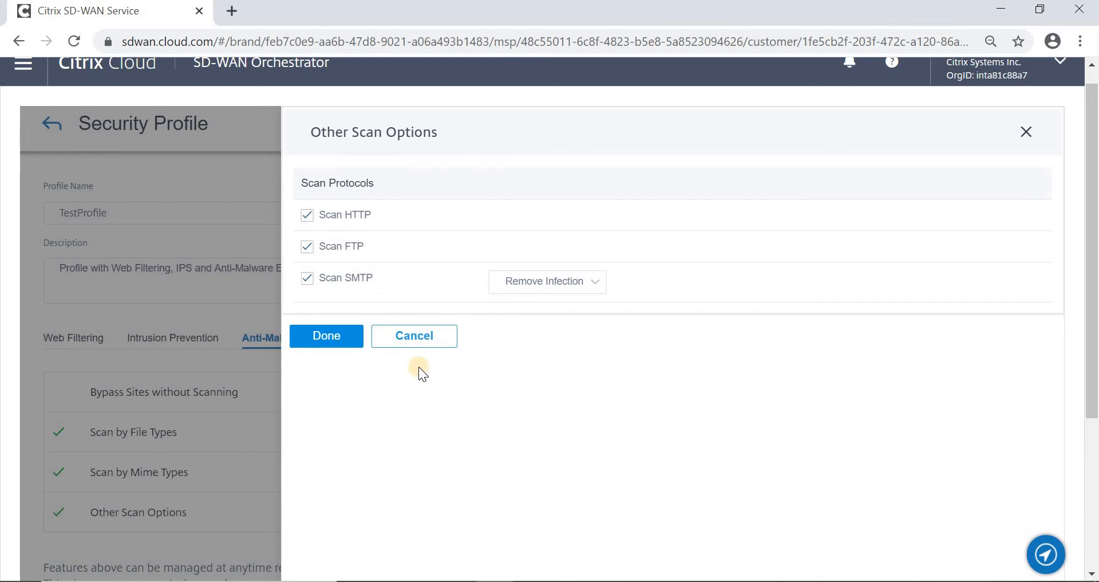
scroll(503, 387, "down", 1)
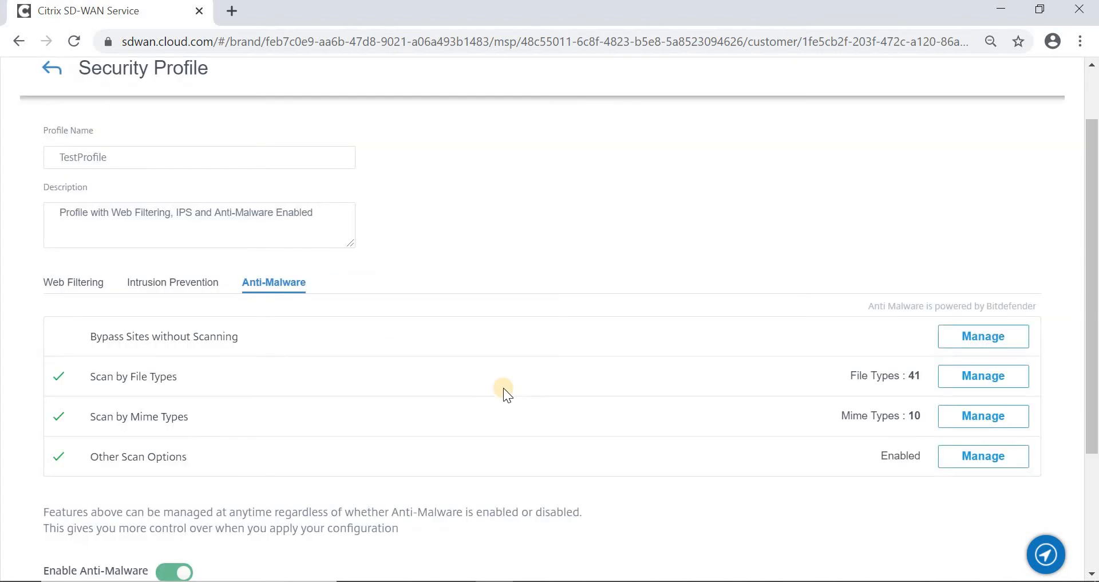
Step: Look over the whole anti-malware overview of TestProfile and leave the security profile without saving
scroll(503, 387, "down", 2)
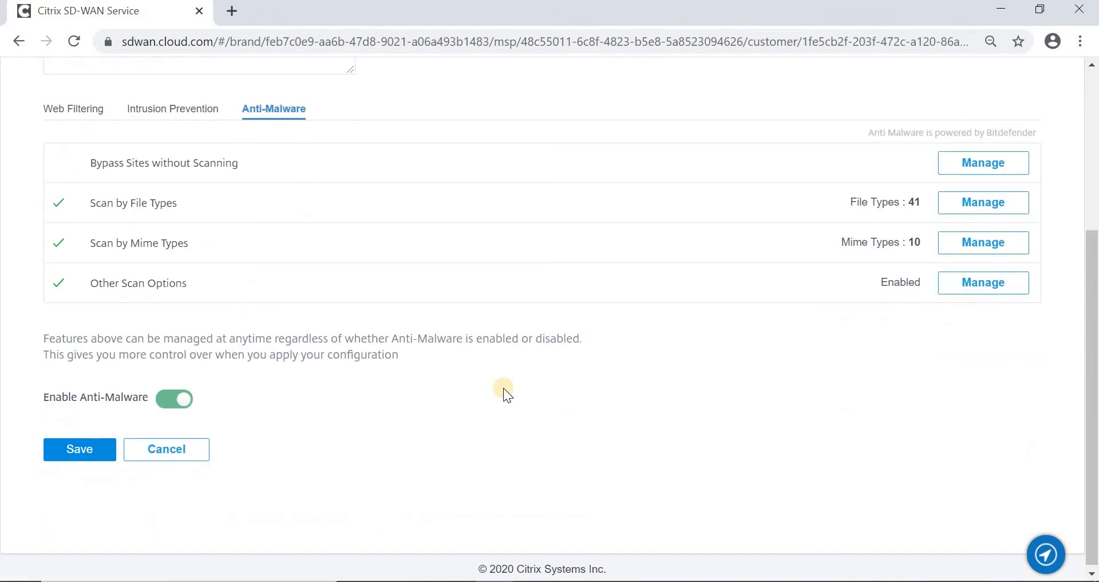
scroll(503, 387, "up", 1)
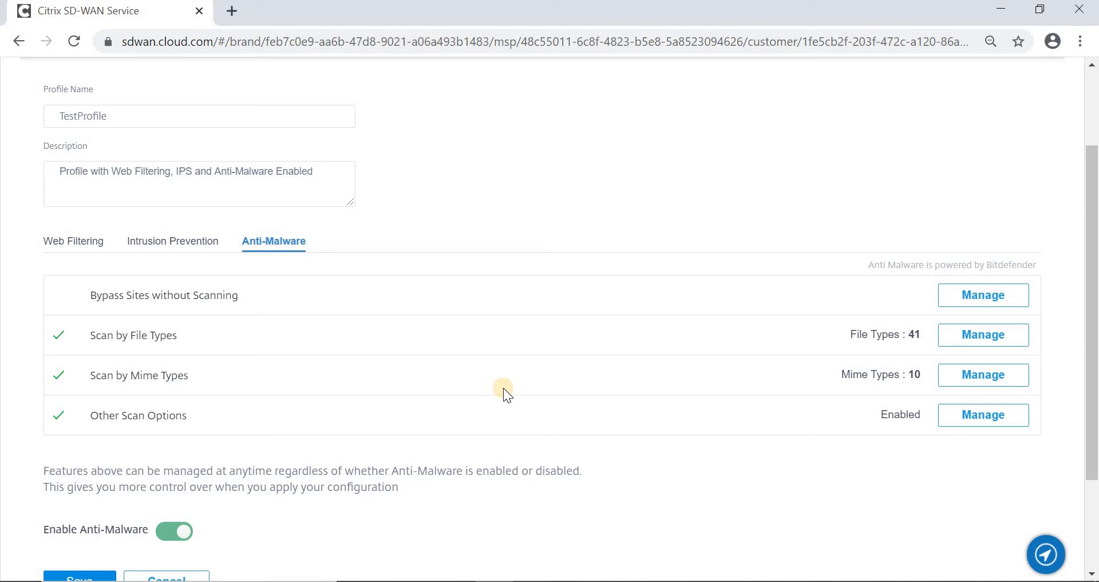
scroll(505, 391, "up", 1)
scroll(505, 392, "down", 2)
left_click(166, 509)
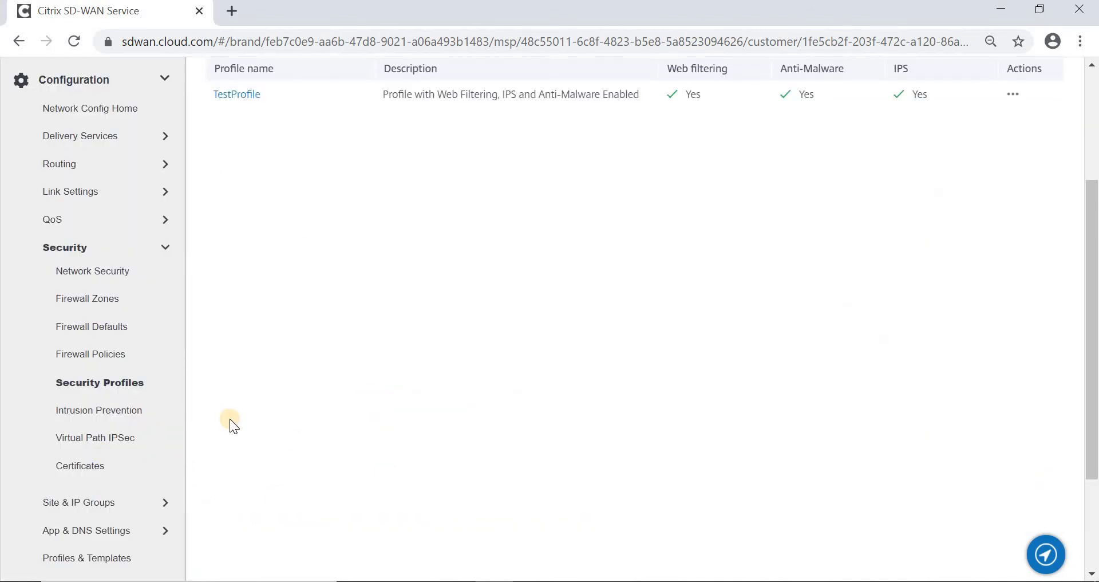
Step: Open the network-wide Intrusion Prevention settings and review the preset rules with their class types and actions
left_click(114, 417)
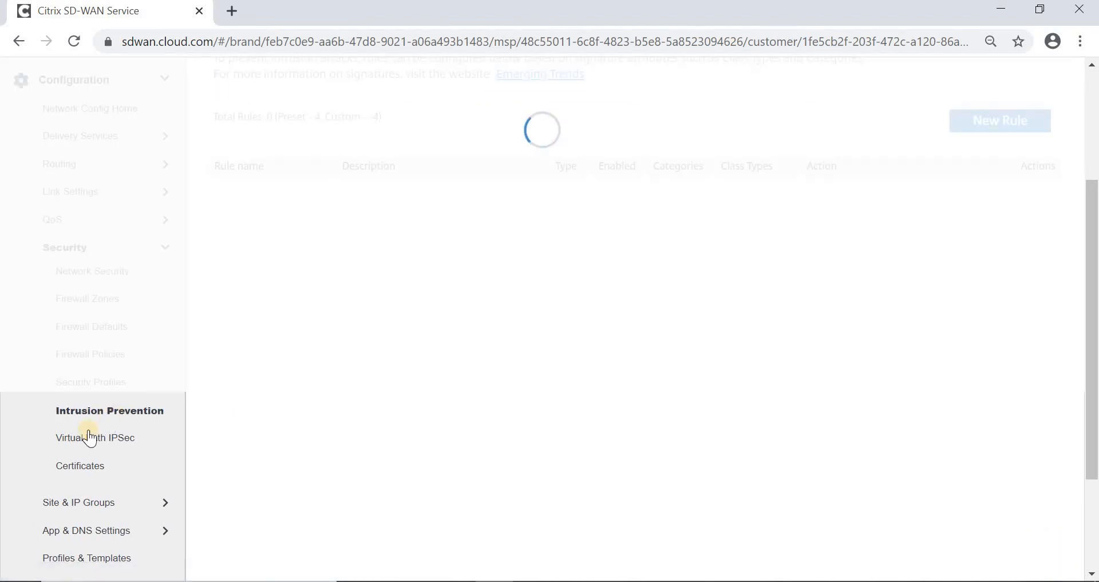
scroll(244, 409, "up", 1)
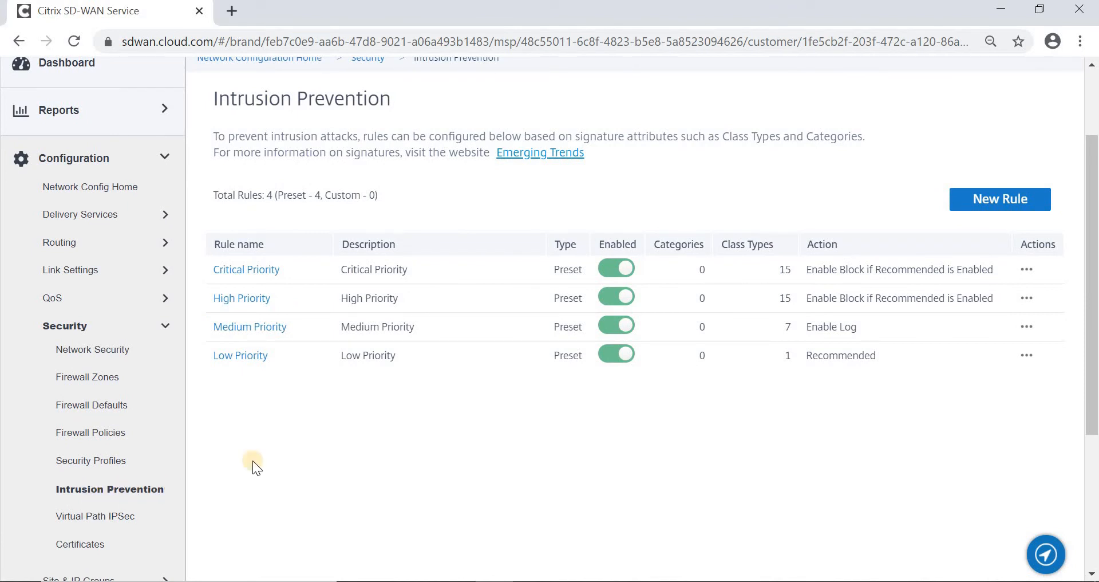
scroll(367, 433, "up", 1)
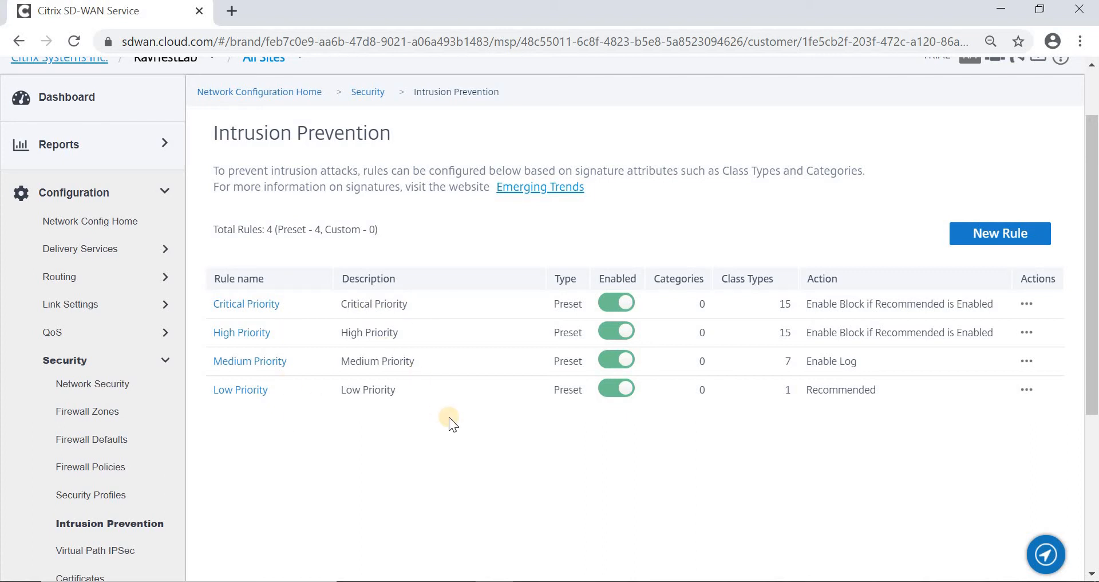
Step: Review the conditions and action in the form for a new intrusion prevention rule and leave without creating one
left_click(985, 240)
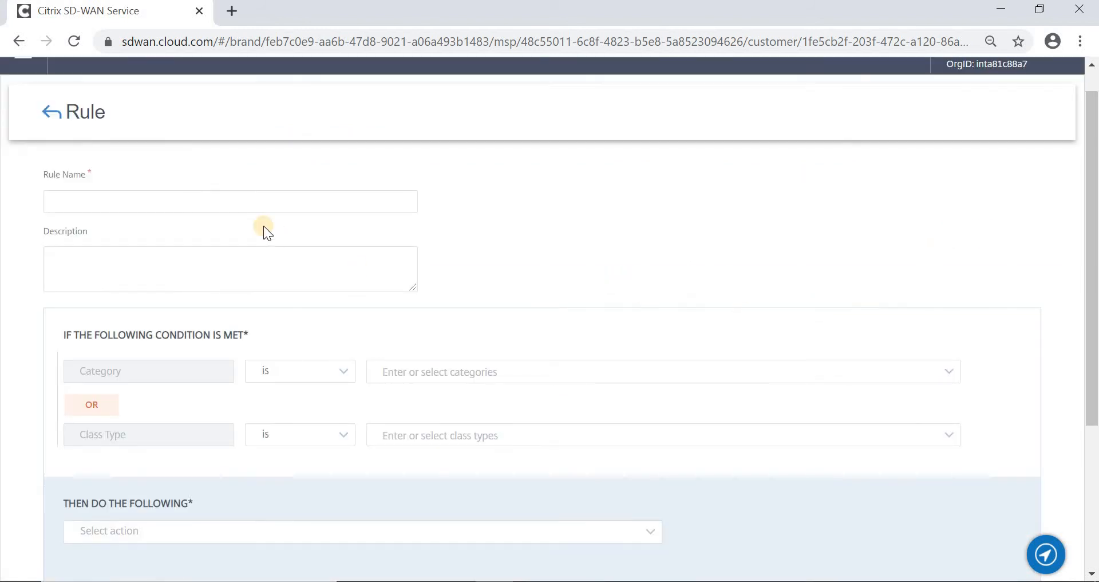
scroll(246, 326, "down", 2)
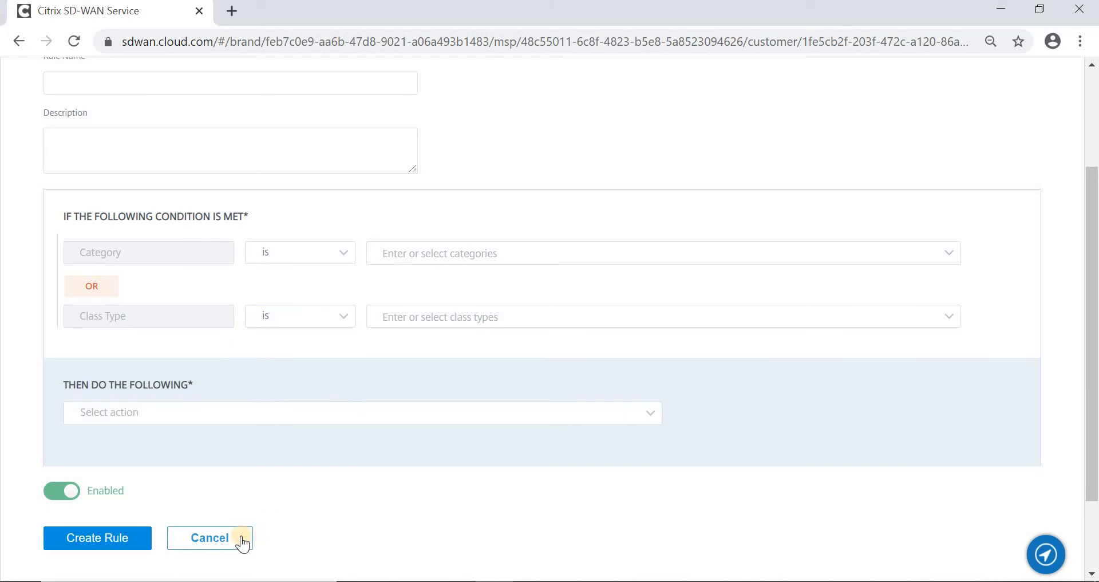
left_click(98, 536)
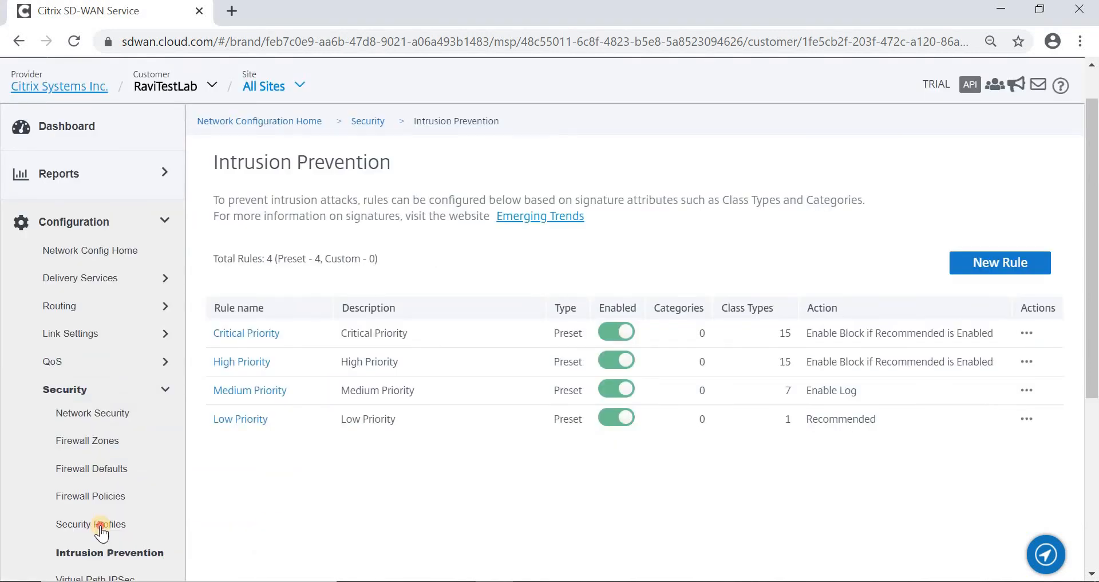
Step: Check the security profiles list and open the existing global IP Protocol rule in the firewall policies
left_click(77, 524)
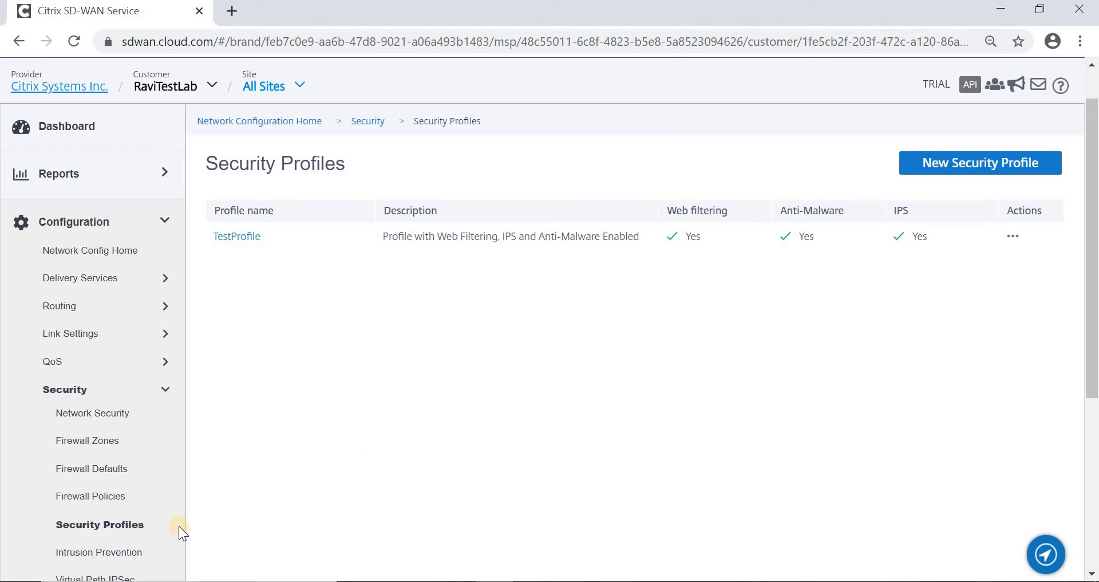
left_click(104, 497)
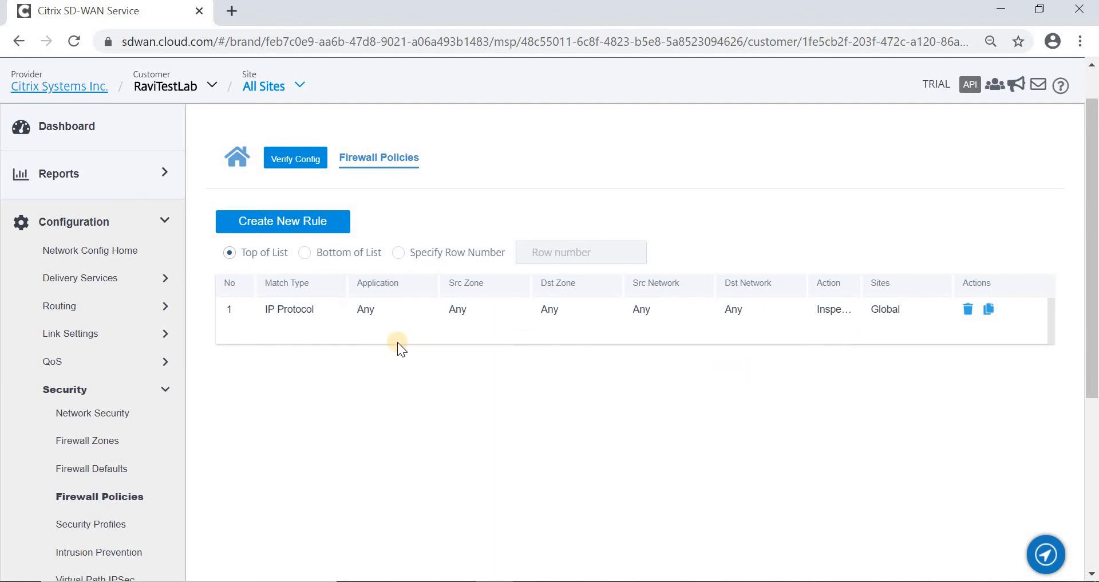
left_click(387, 314)
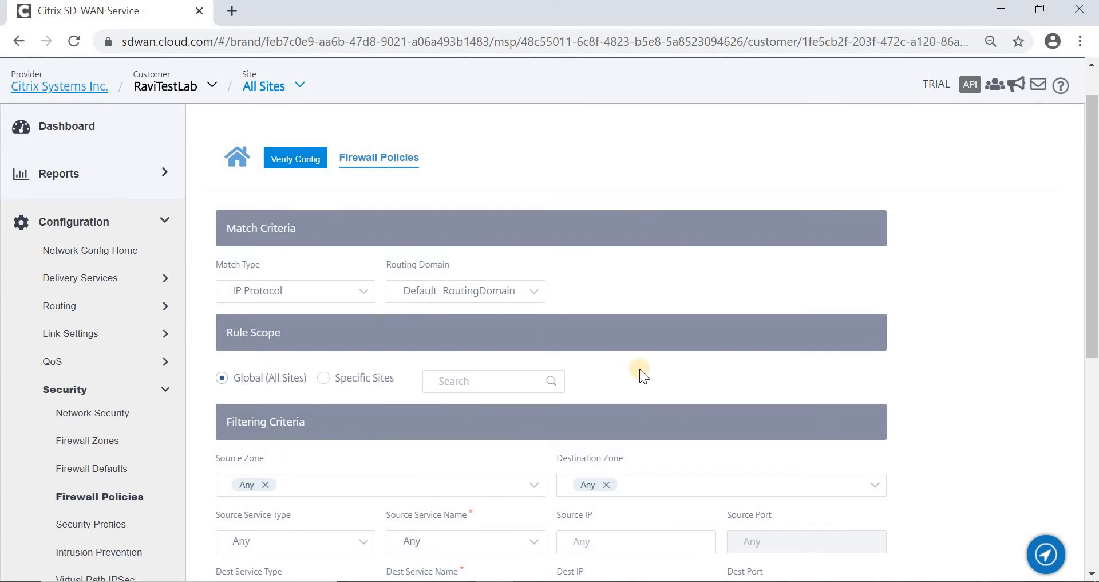
Step: Examine the firewall rule's match criteria, rule scope, filtering criteria and assigned security profile
scroll(640, 370, "down", 7)
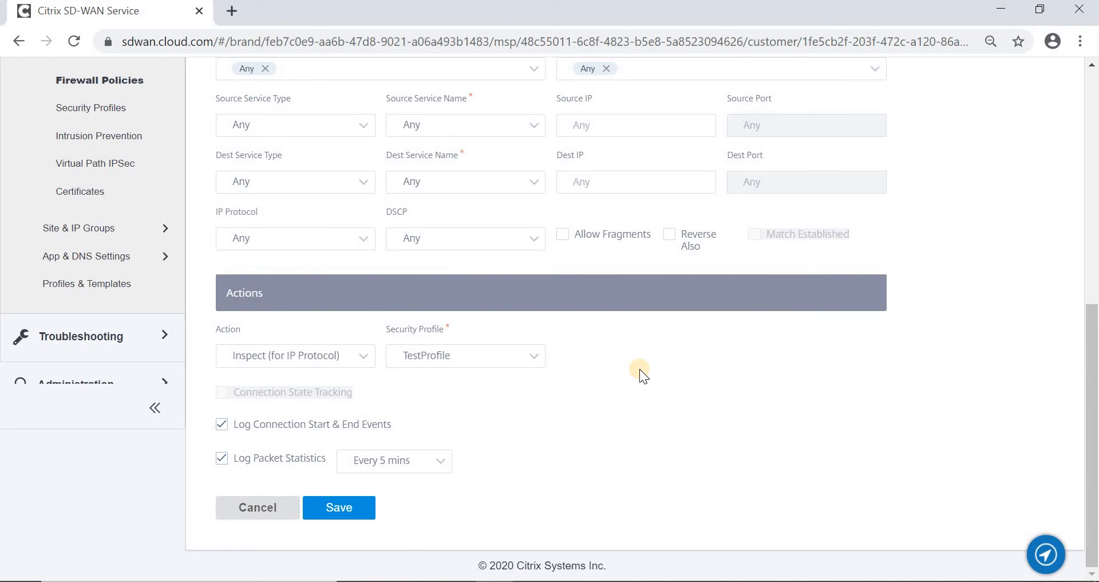
scroll(640, 368, "up", 8)
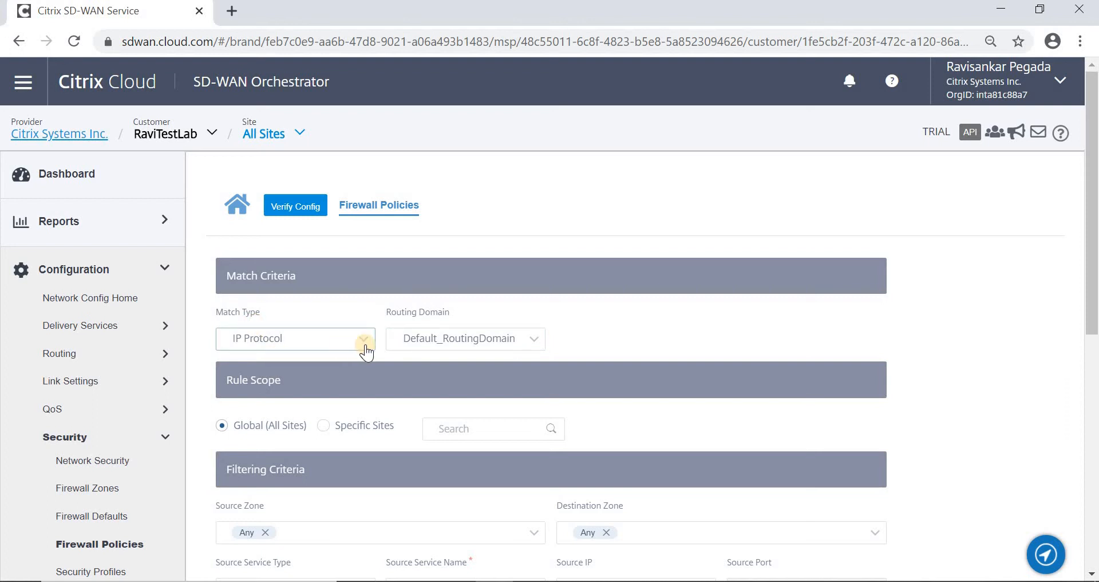
scroll(366, 350, "down", 4)
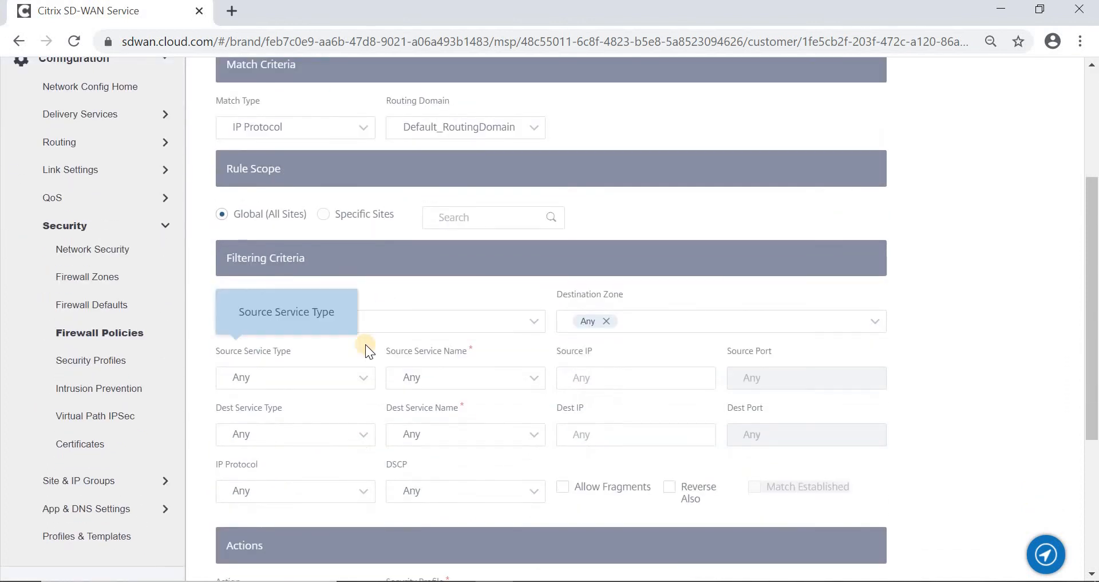
scroll(447, 295, "down", 1)
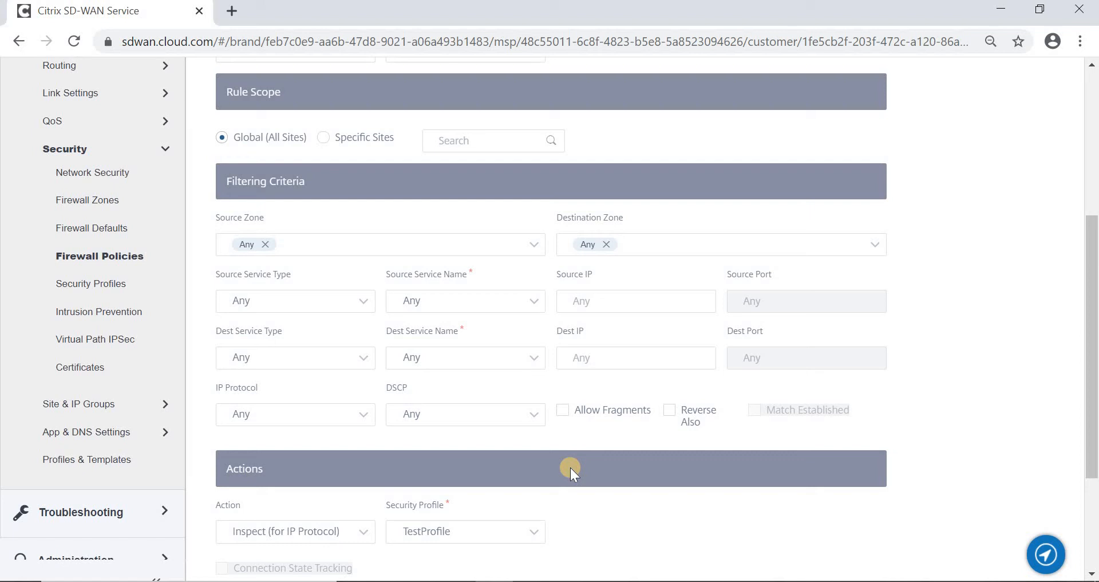
scroll(570, 467, "down", 2)
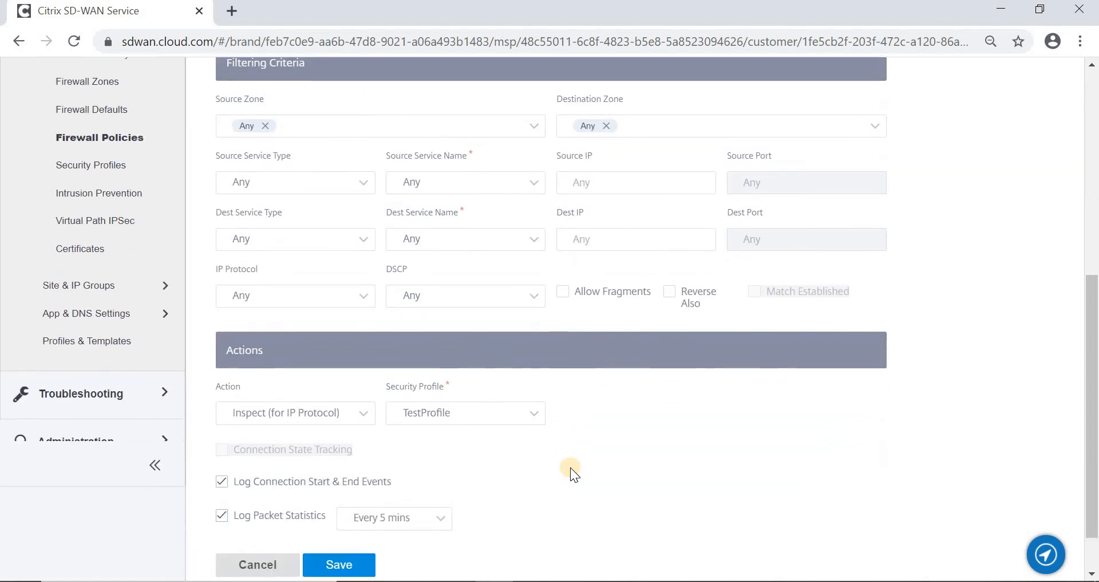
scroll(570, 467, "up", 3)
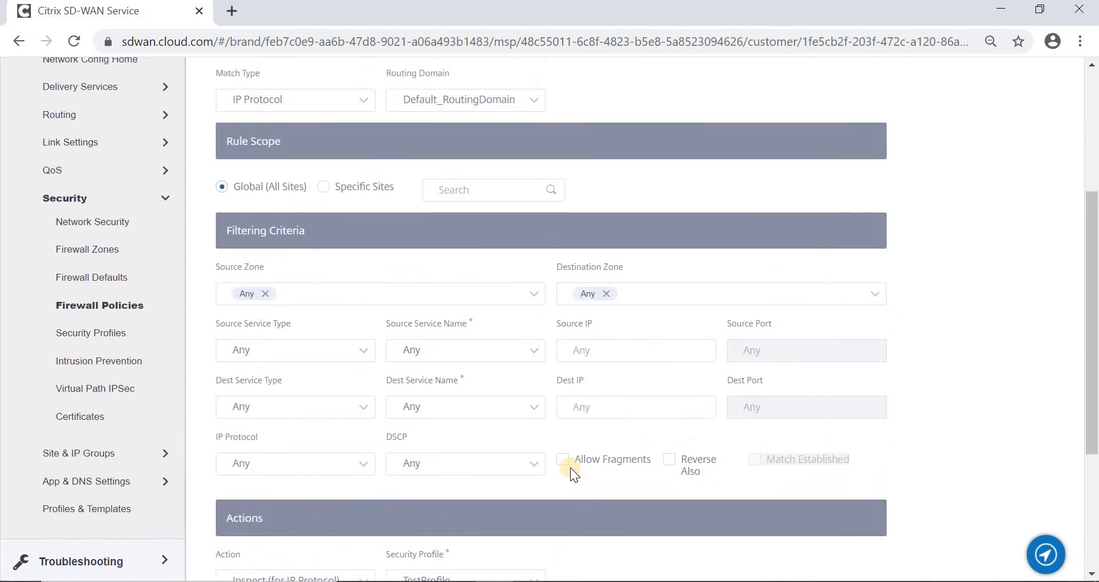
Step: Select Inspect (for IP Protocol) as the action of the firewall rule
scroll(570, 467, "down", 4)
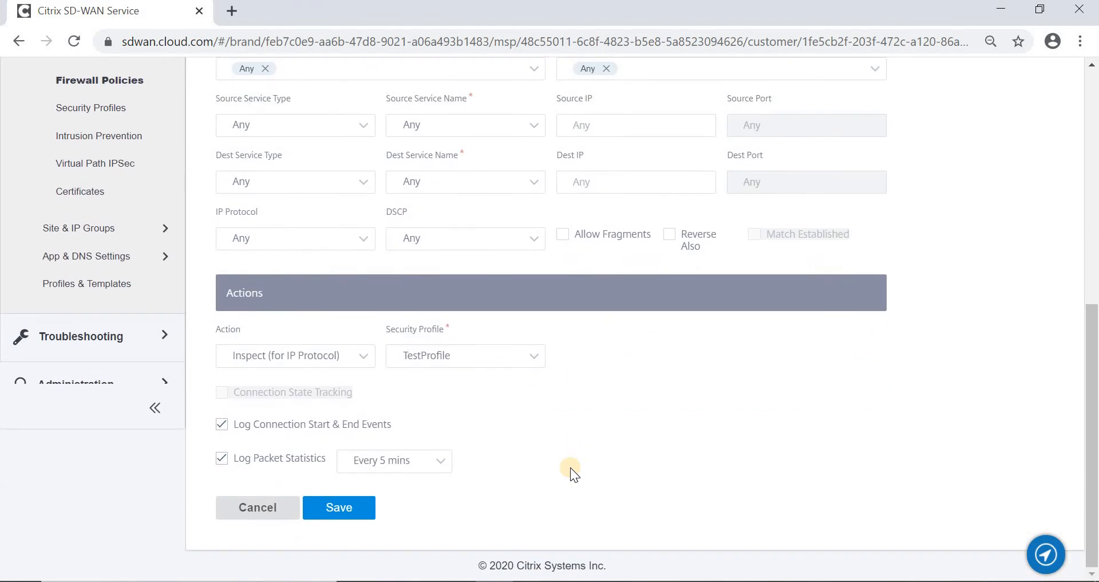
left_click(363, 361)
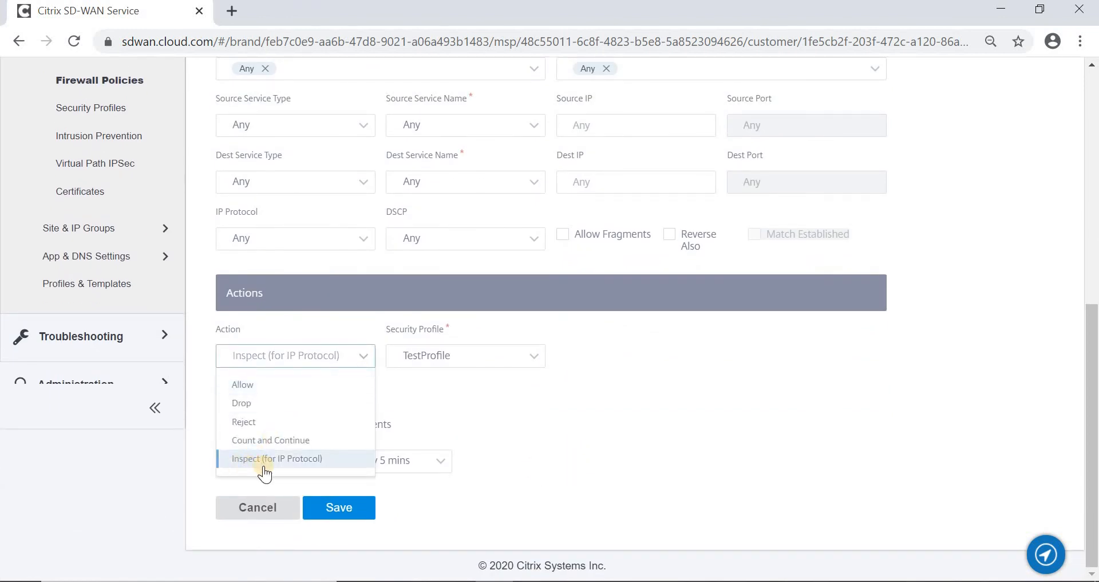
left_click(300, 463)
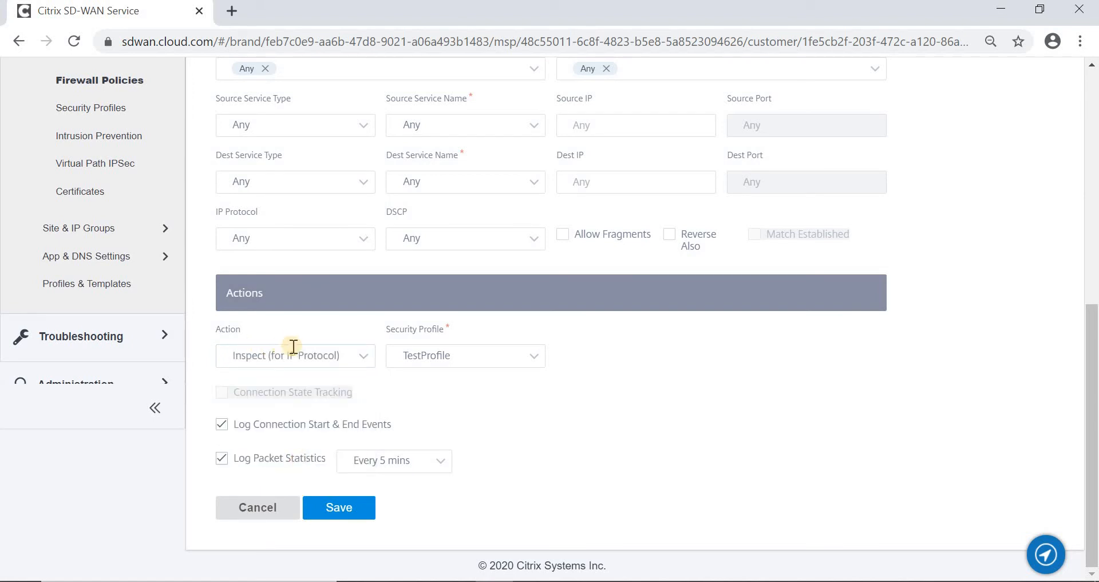
Step: Choose TestProfile as the firewall rule's security profile, review the rule and leave it without saving
left_click(532, 358)
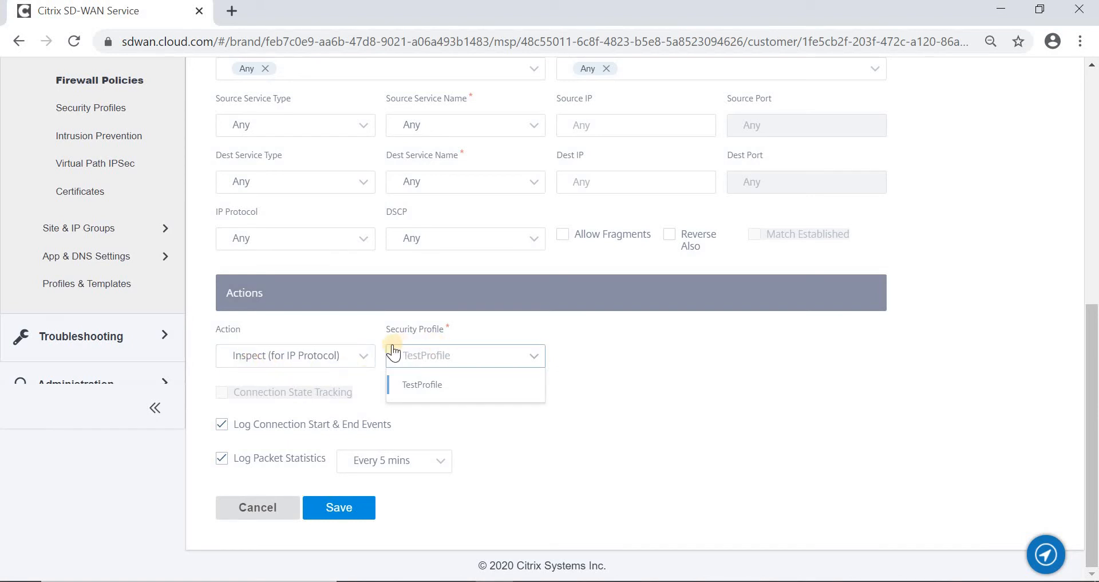
left_click(442, 394)
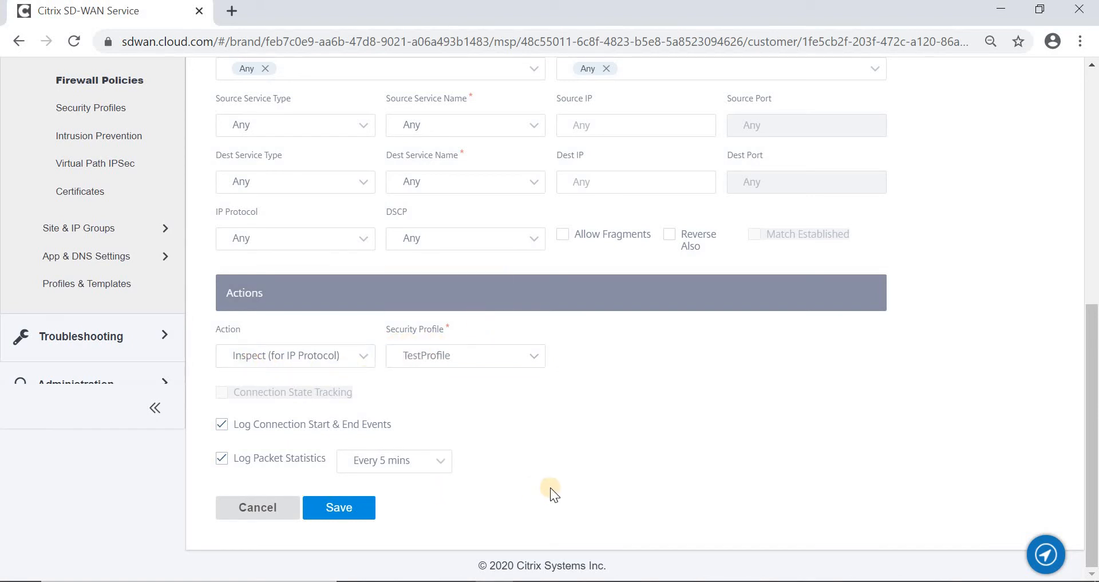
scroll(550, 487, "up", 5)
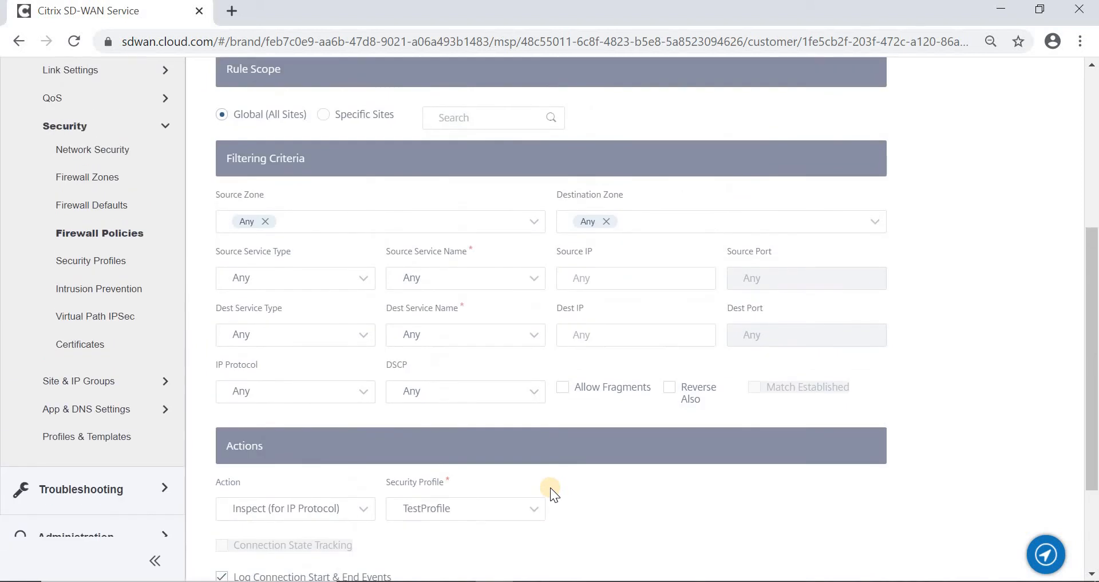
scroll(551, 486, "down", 4)
scroll(550, 487, "down", 1)
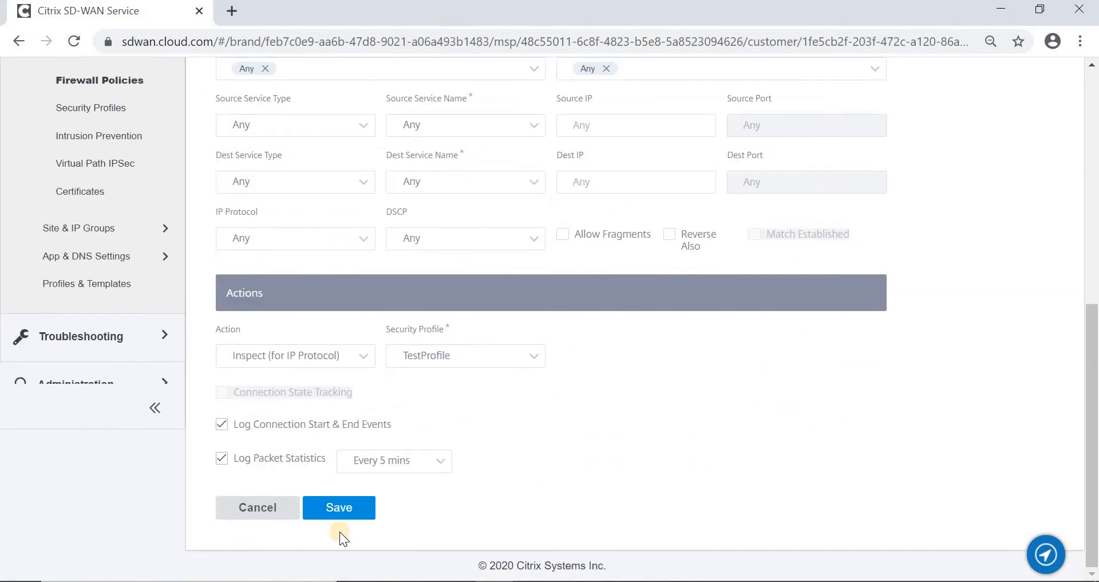
left_click(256, 510)
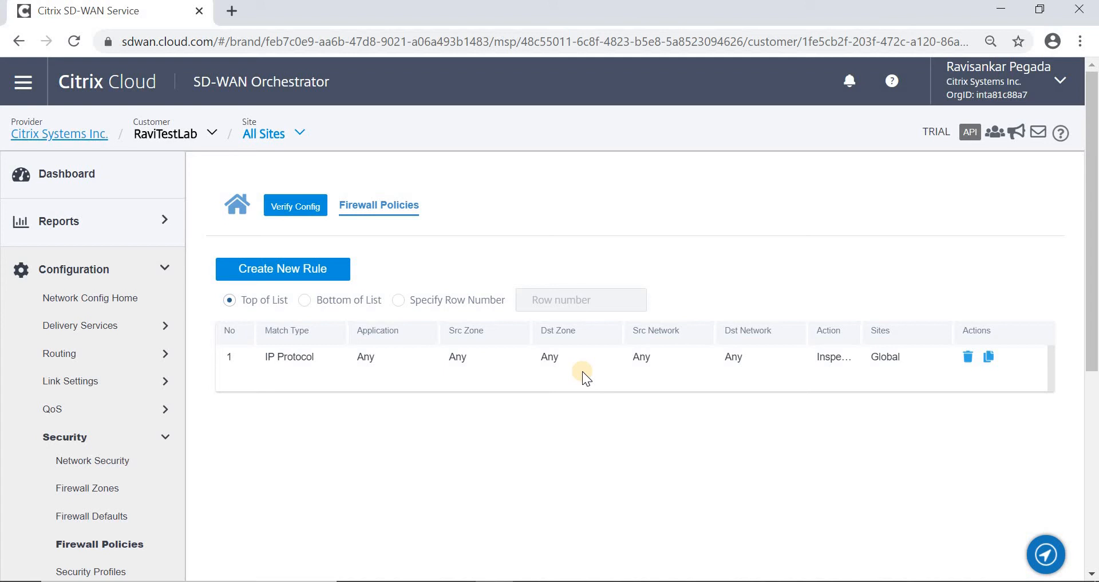
Step: Look through the Web Filtering, Anti Malware and Intrusion Prevention security reports for all sites
left_click(64, 229)
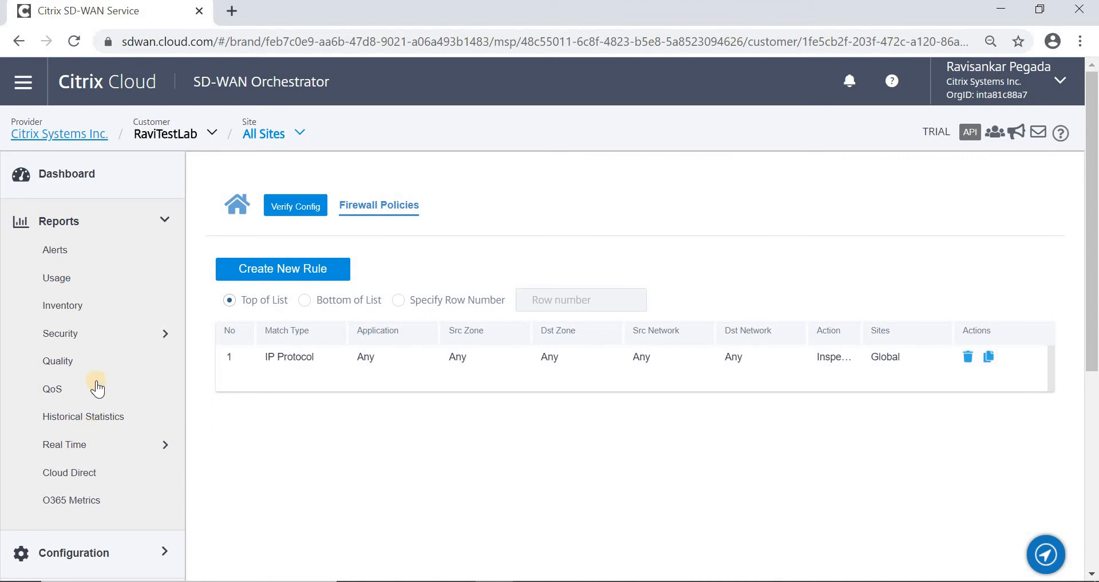
left_click(72, 336)
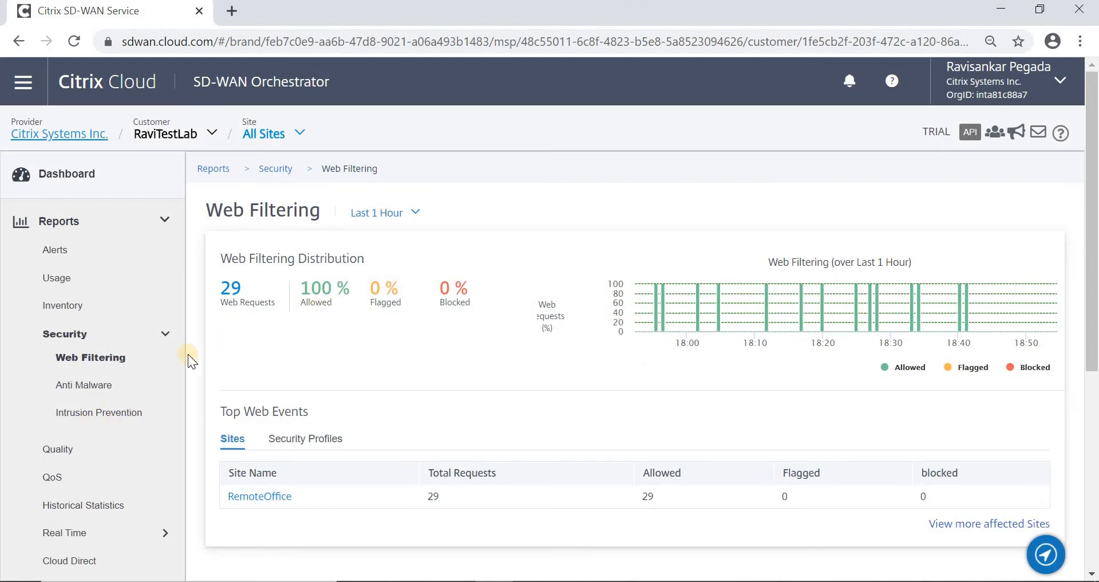
left_click(110, 387)
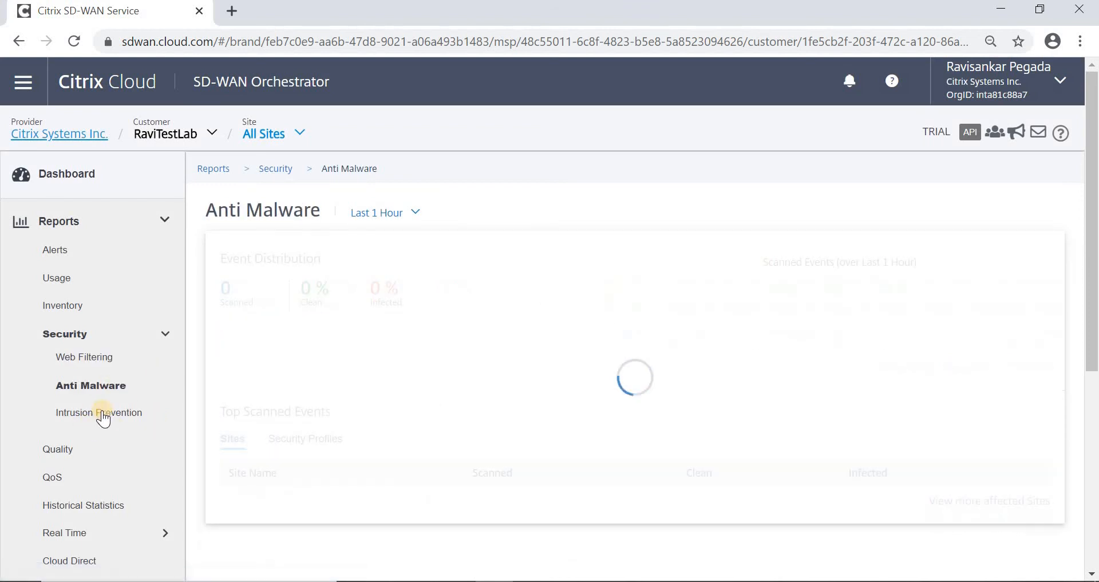
left_click(103, 417)
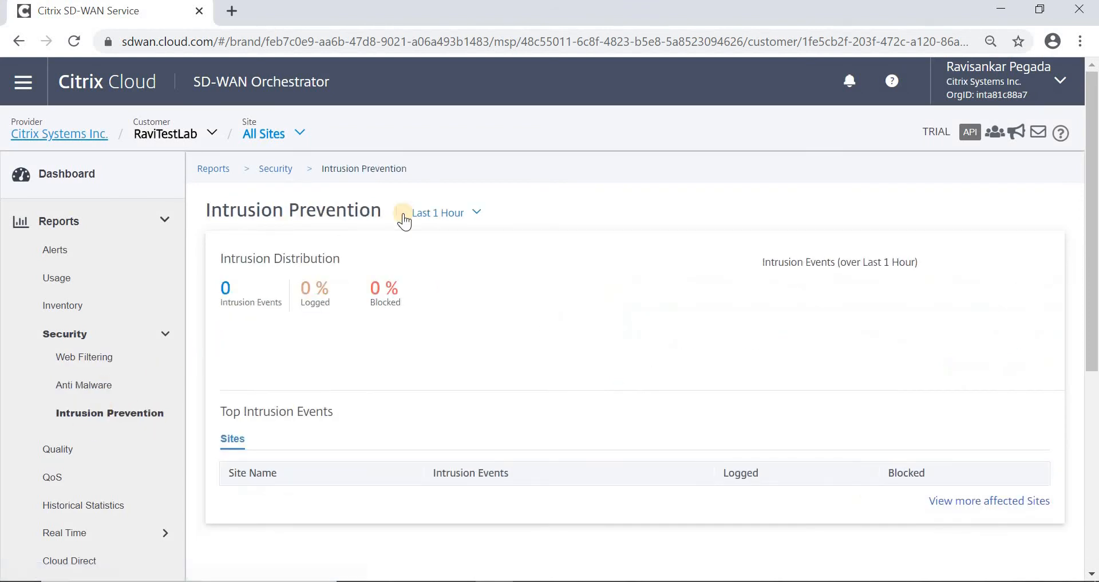
Step: Set the report period to Last 10 Mins and return to the Web Filtering report
left_click(446, 212)
left_click(452, 260)
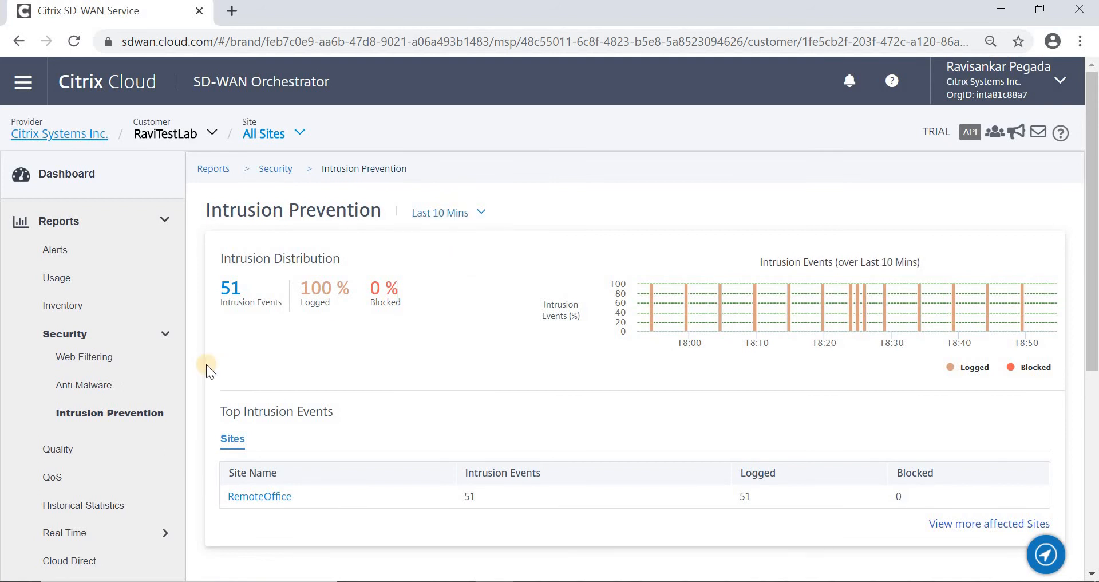
left_click(85, 358)
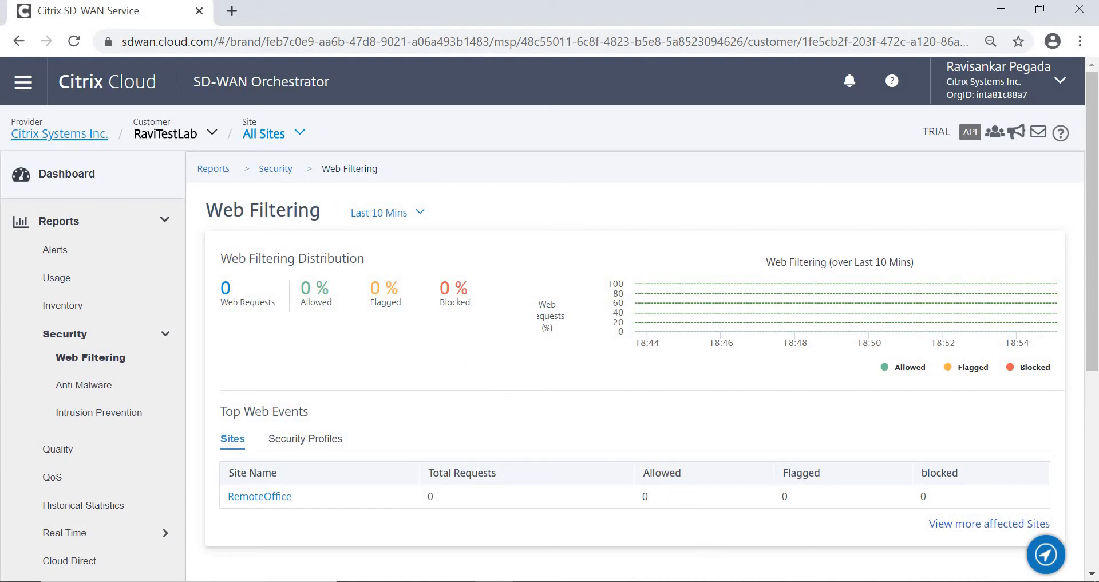
Step: Switch to the remote client desktop and start Google Chrome there
left_click(765, 581)
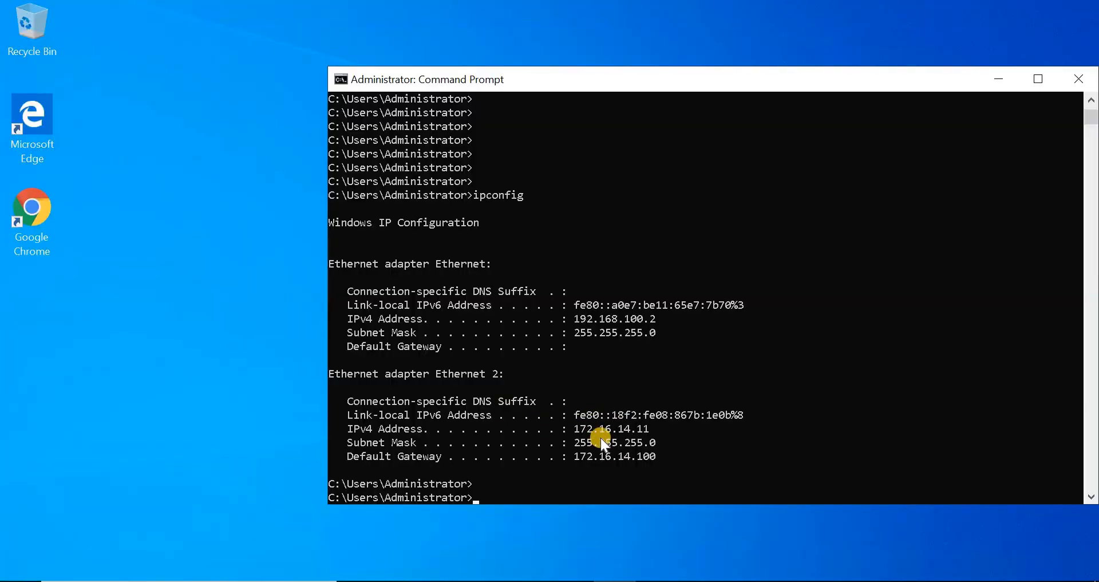
double_click(35, 213)
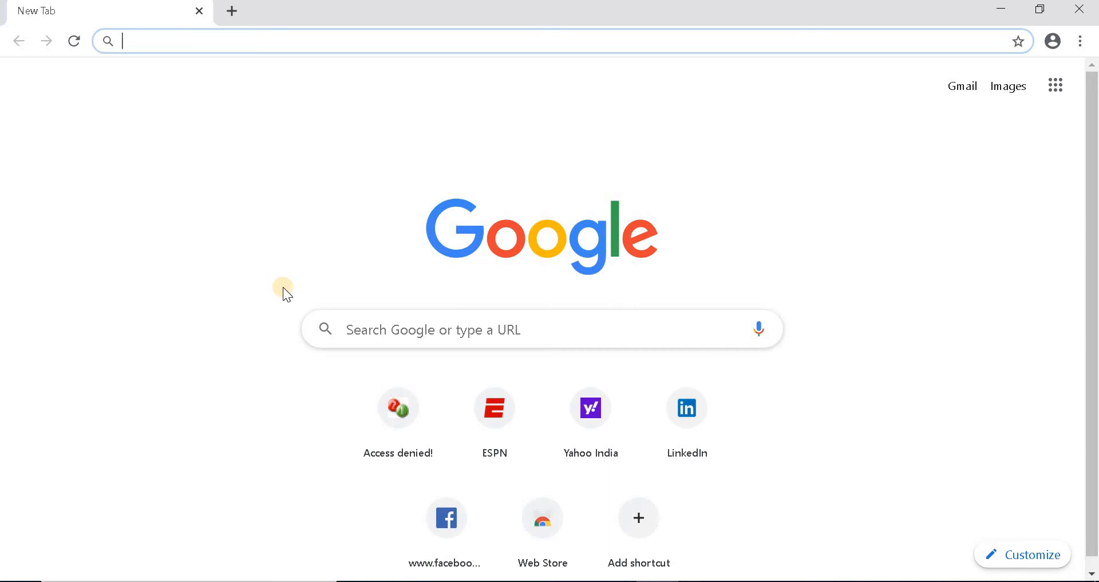
Step: Return to SD-WAN Orchestrator and open the Block/Flag Sites settings in TestProfile's web filtering configuration
mouse_move(771, 1)
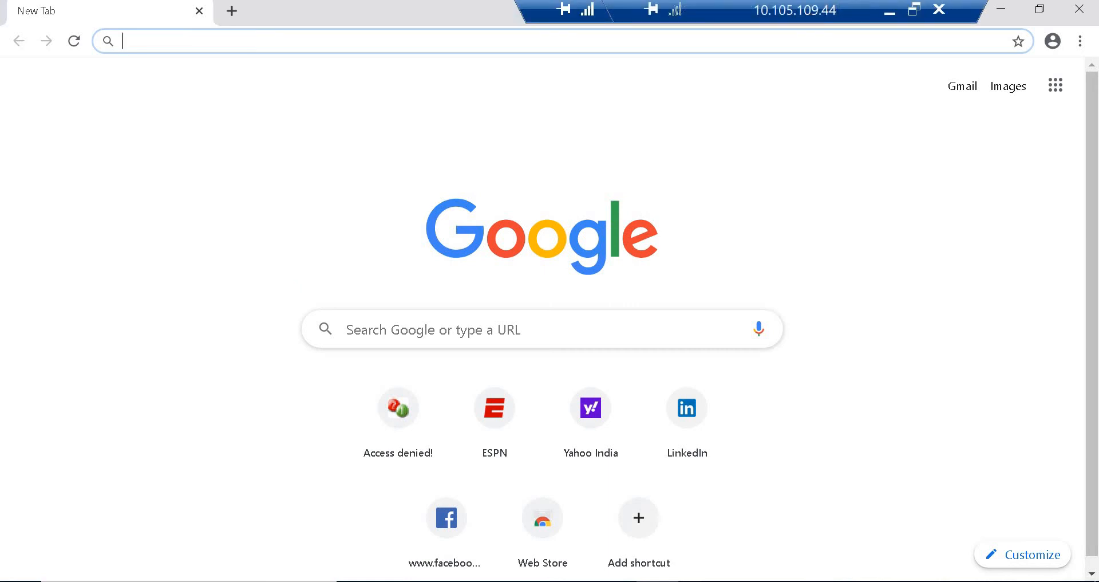
left_click(887, 11)
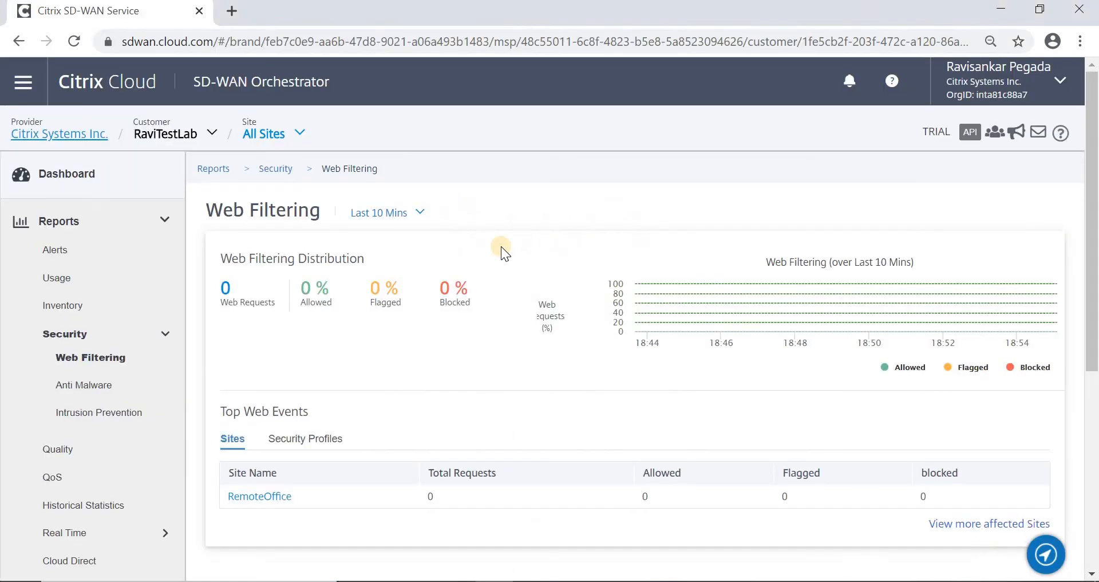
scroll(87, 466, "down", 4)
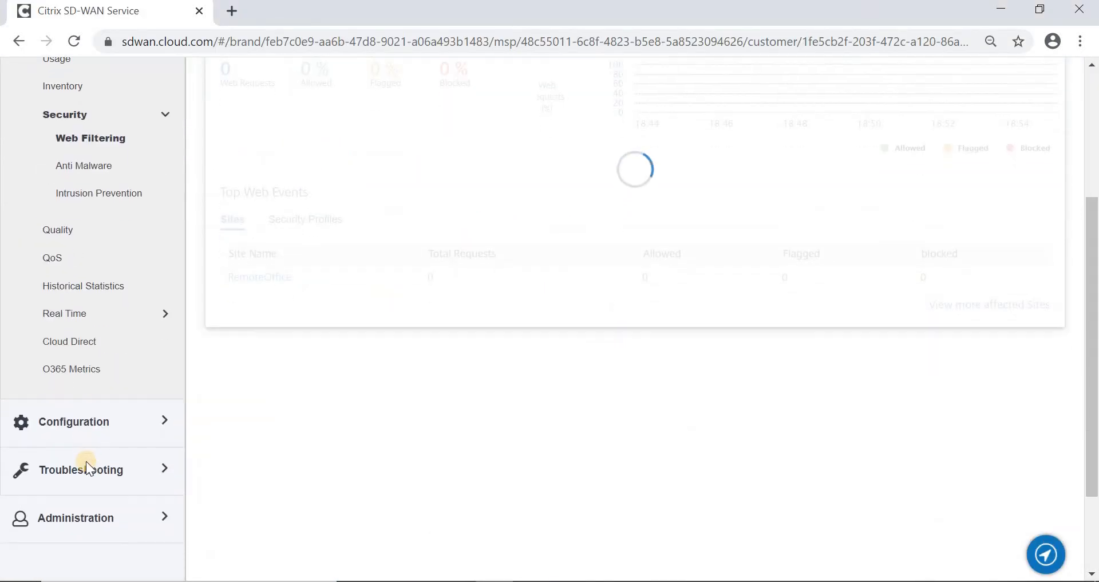
left_click(57, 426)
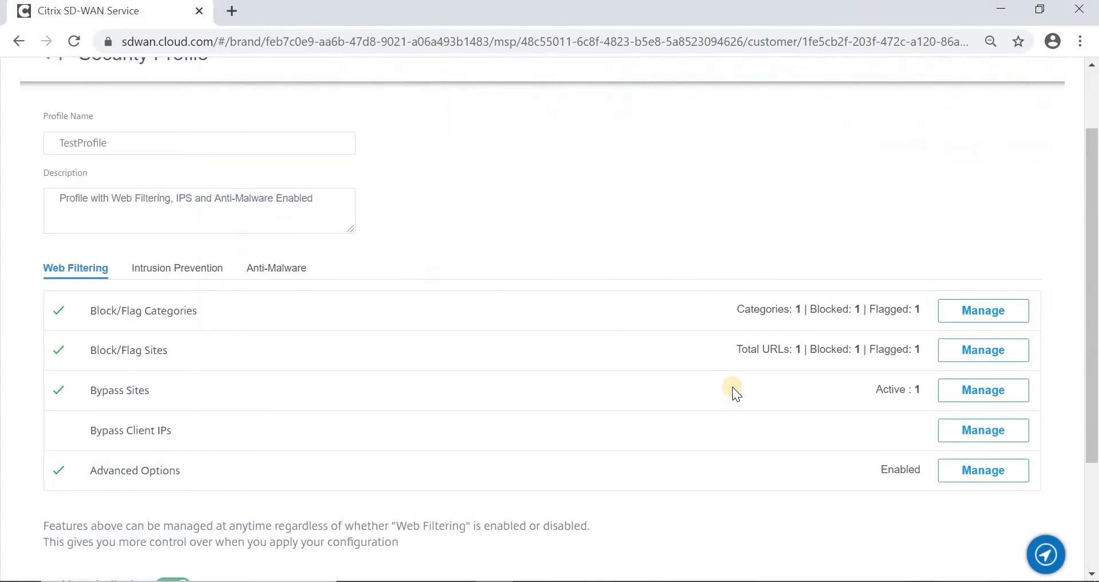
left_click(975, 358)
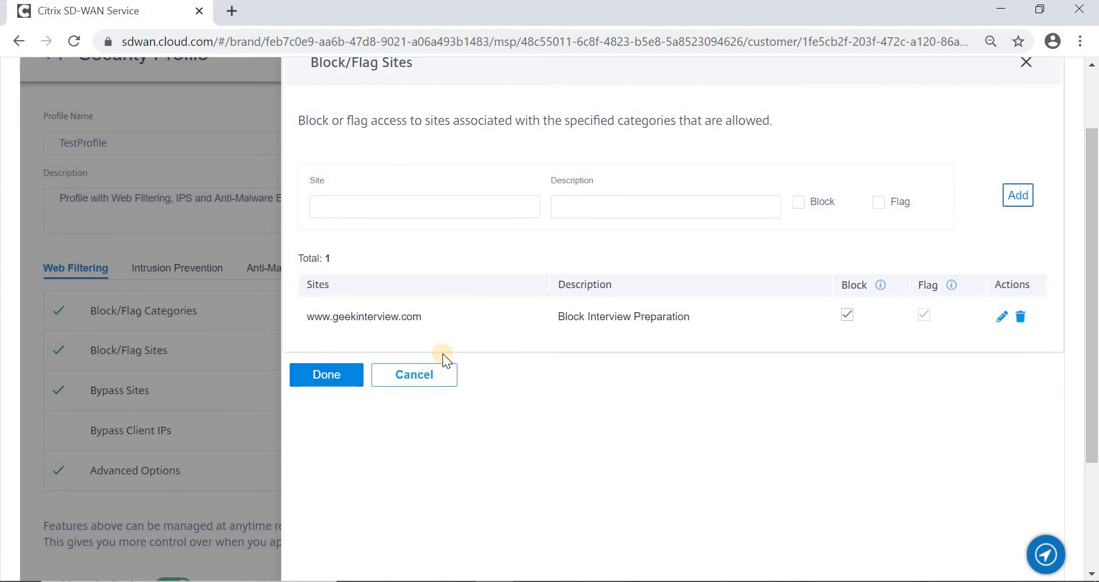
Step: Switch to the remote client's browser, visit geekinterview.com and highlight the page classification given there
left_click(657, 581)
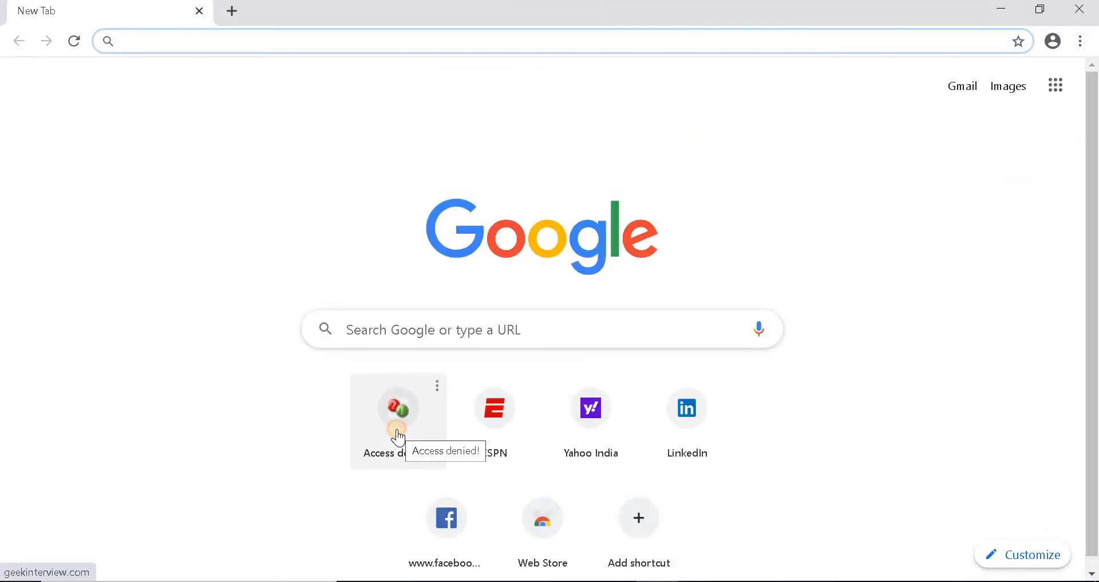
left_click(399, 437)
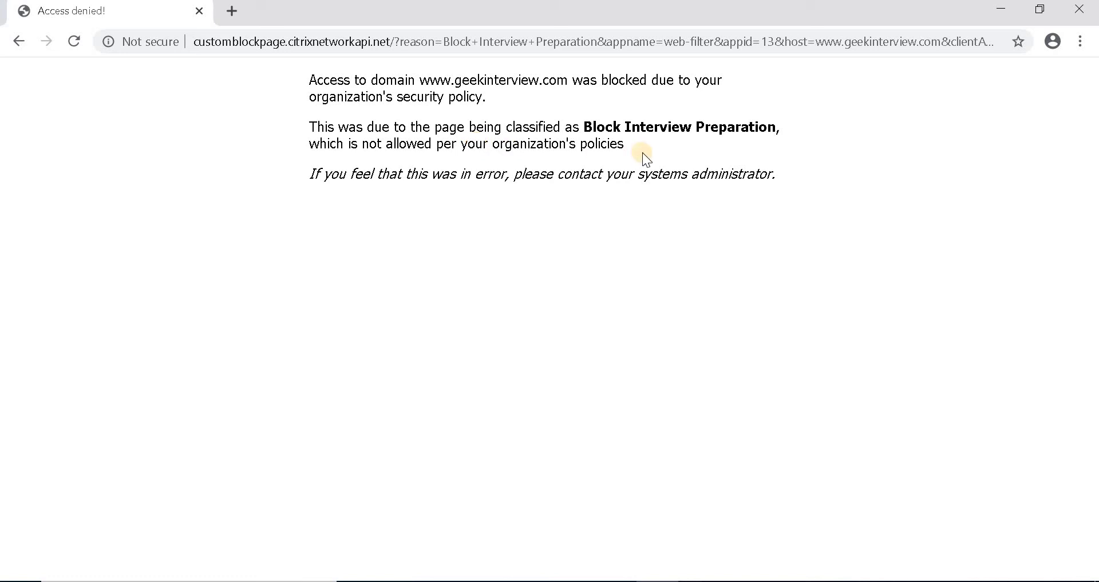
left_click_drag(583, 126, 778, 125)
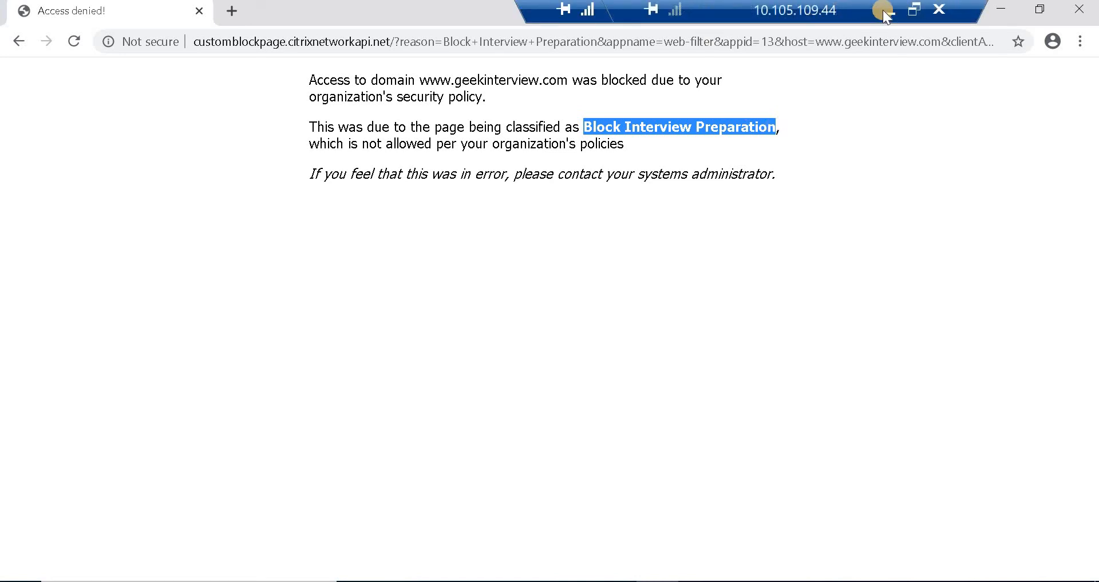
left_click(884, 10)
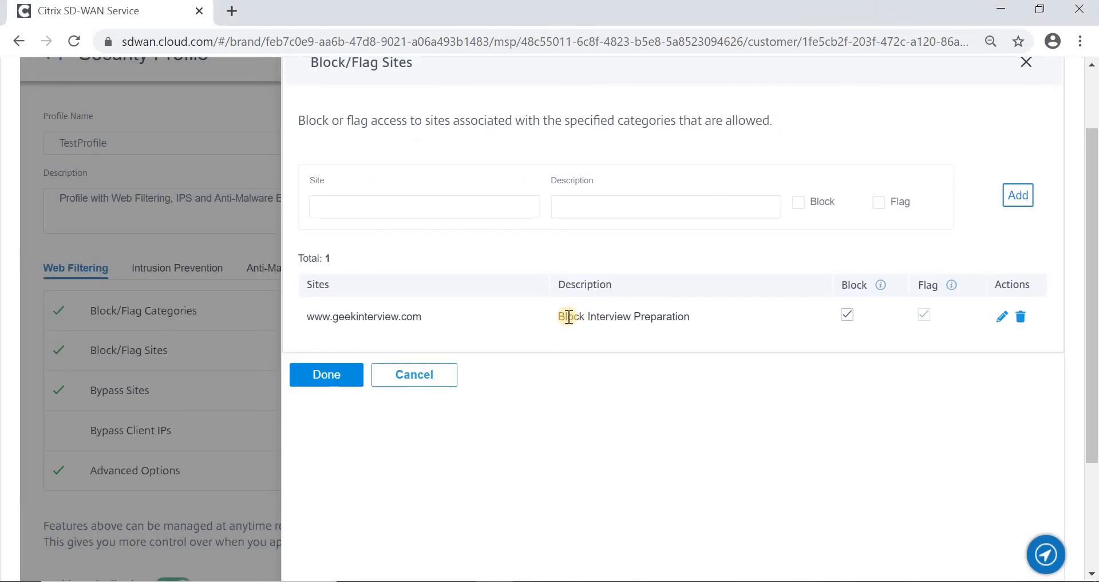
left_click_drag(558, 316, 671, 316)
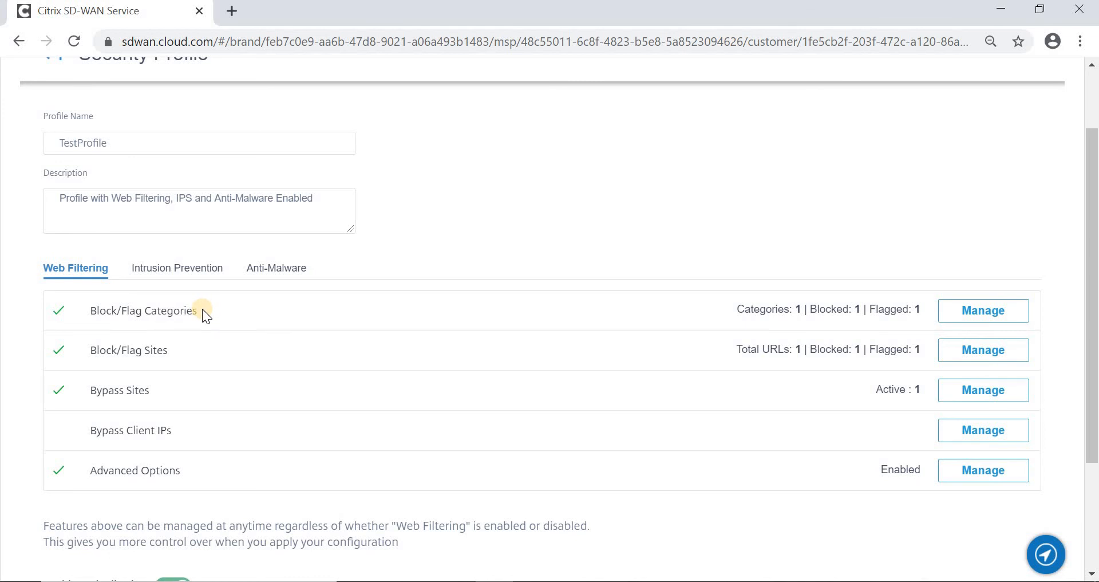
left_click(982, 403)
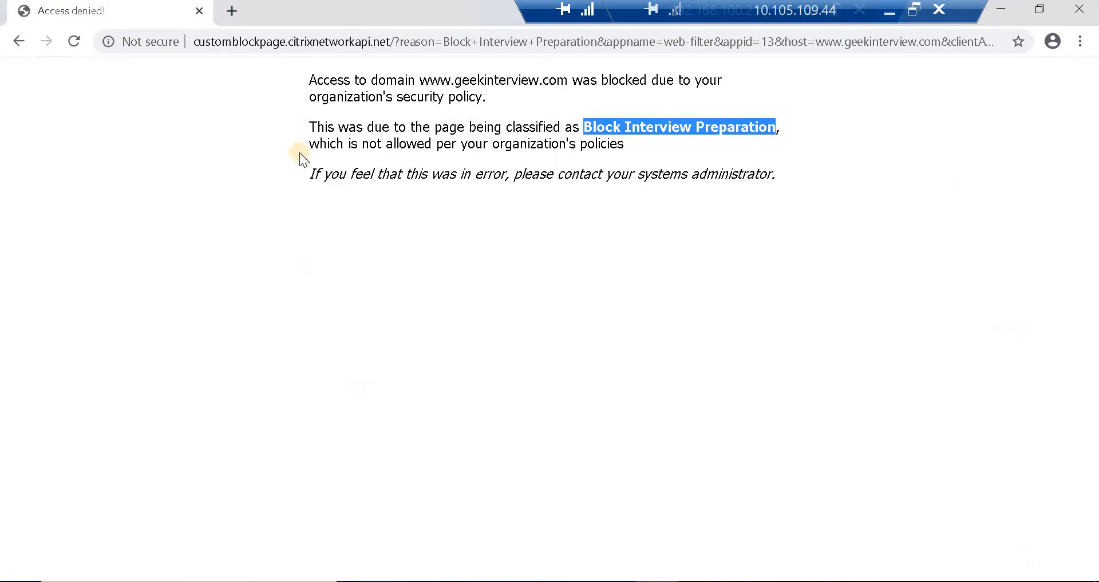
Step: Switch to the remote client's browser and visit facebook.com in a new tab
left_click(232, 11)
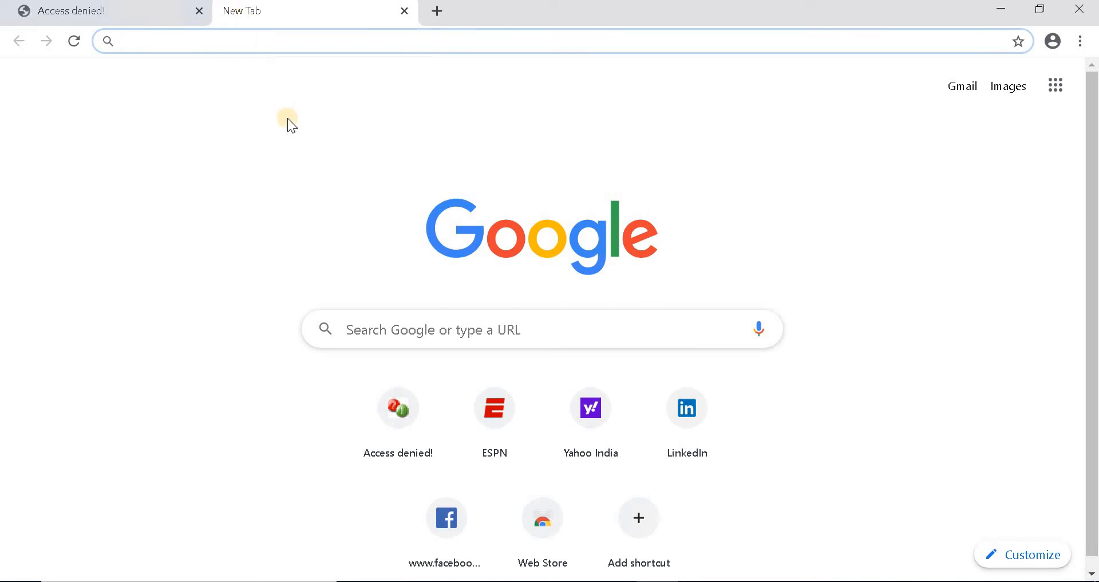
type("facebook.com")
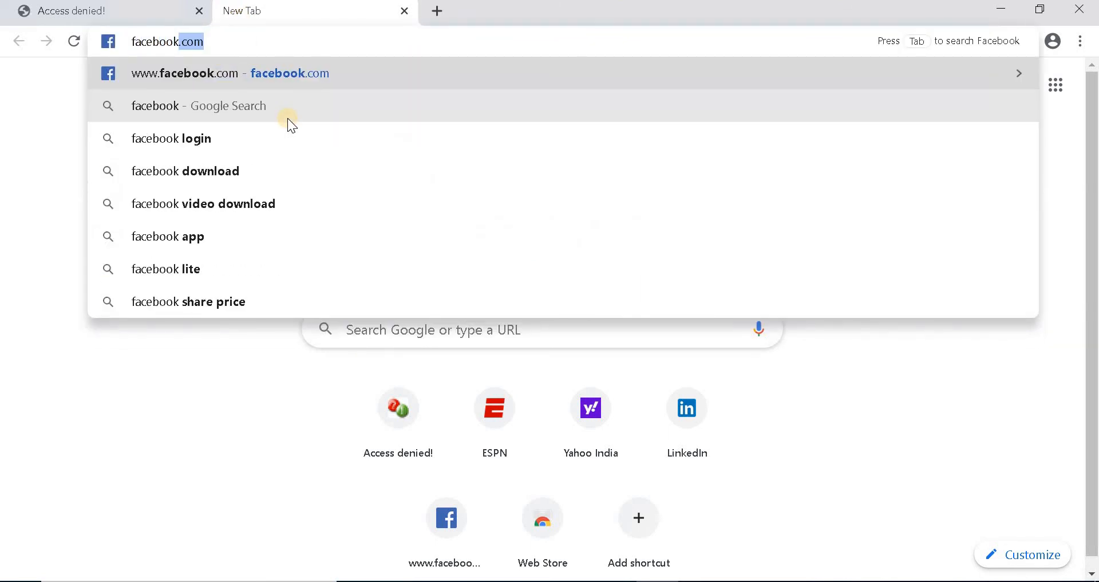
key("Return")
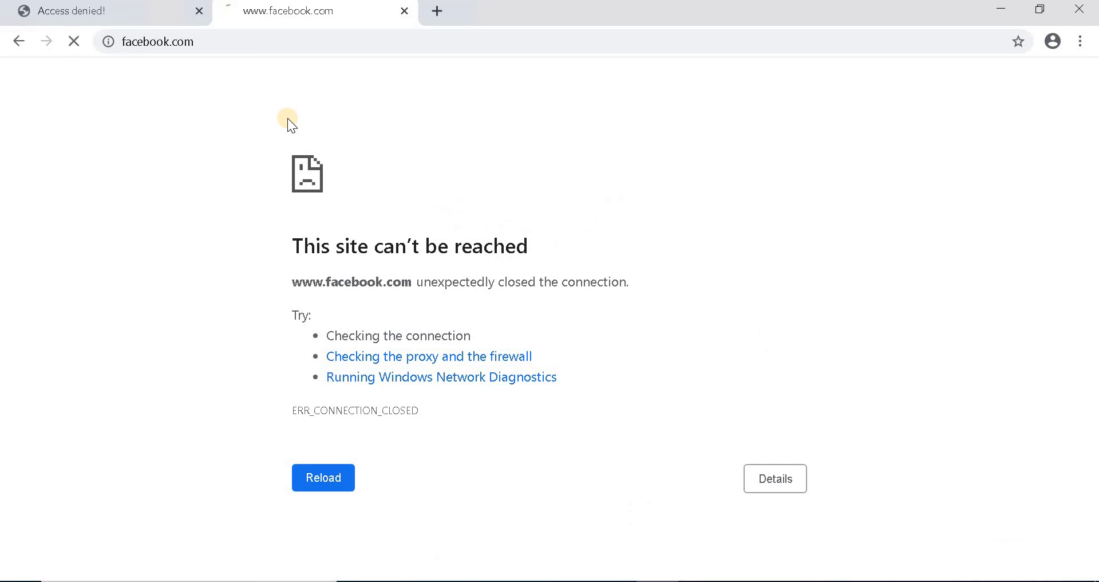
Step: Visit linkedin.com in another new tab of the remote client's browser
left_click(437, 13)
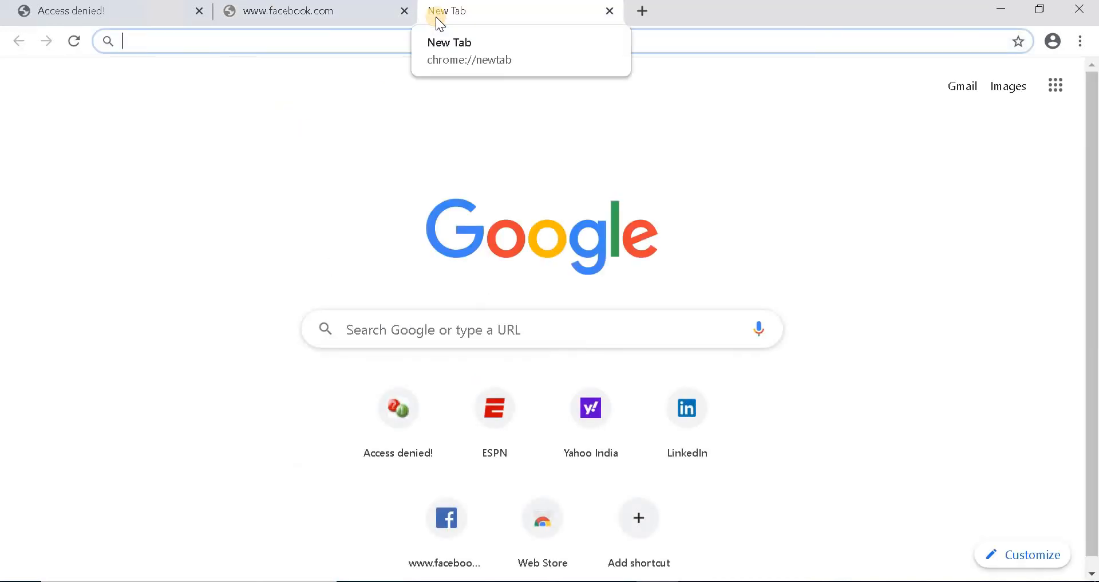
type("linkedin.com")
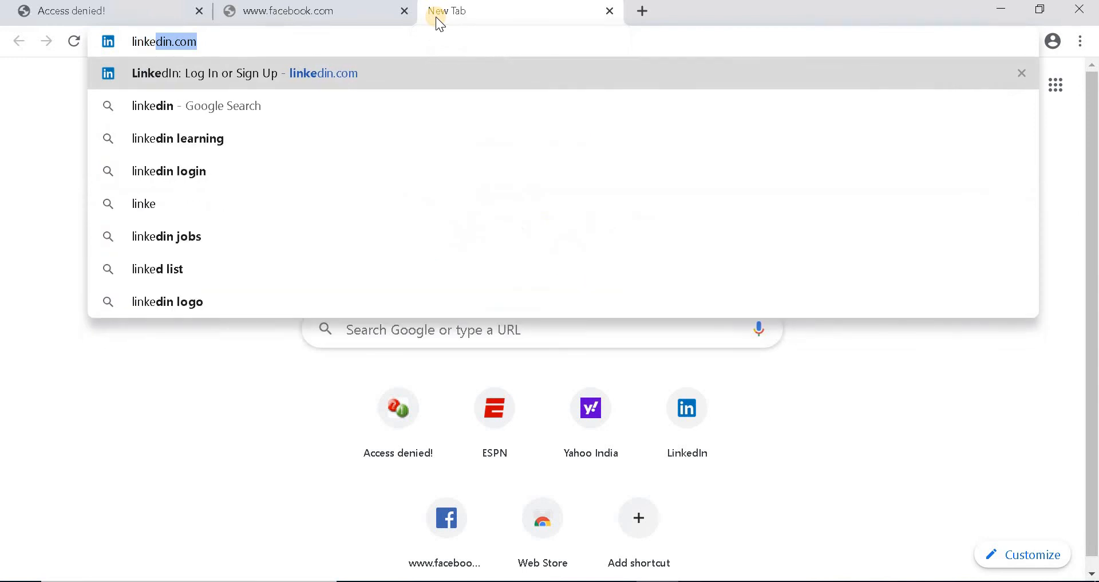
key("Return")
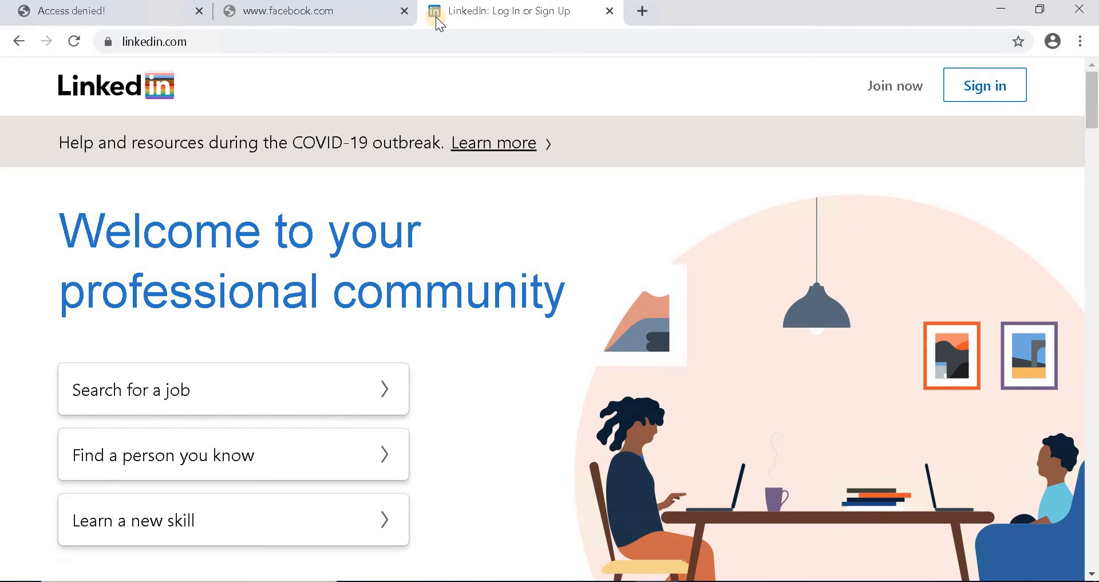
Step: Return to SD-WAN Orchestrator and examine the blocked requests in the Web Filtering security report for the last 10 minutes
mouse_move(770, 8)
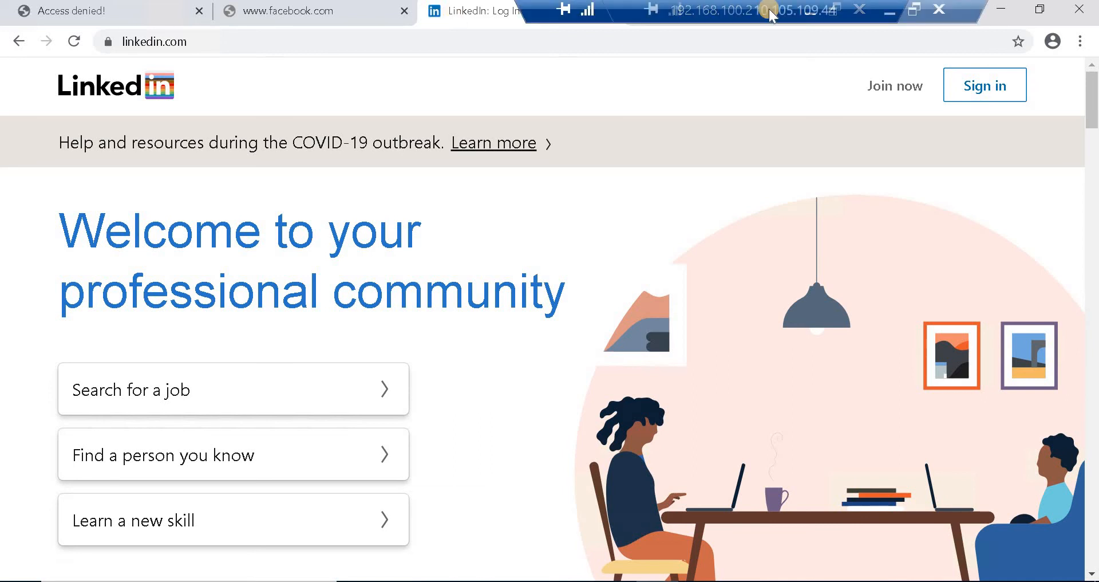
left_click(885, 11)
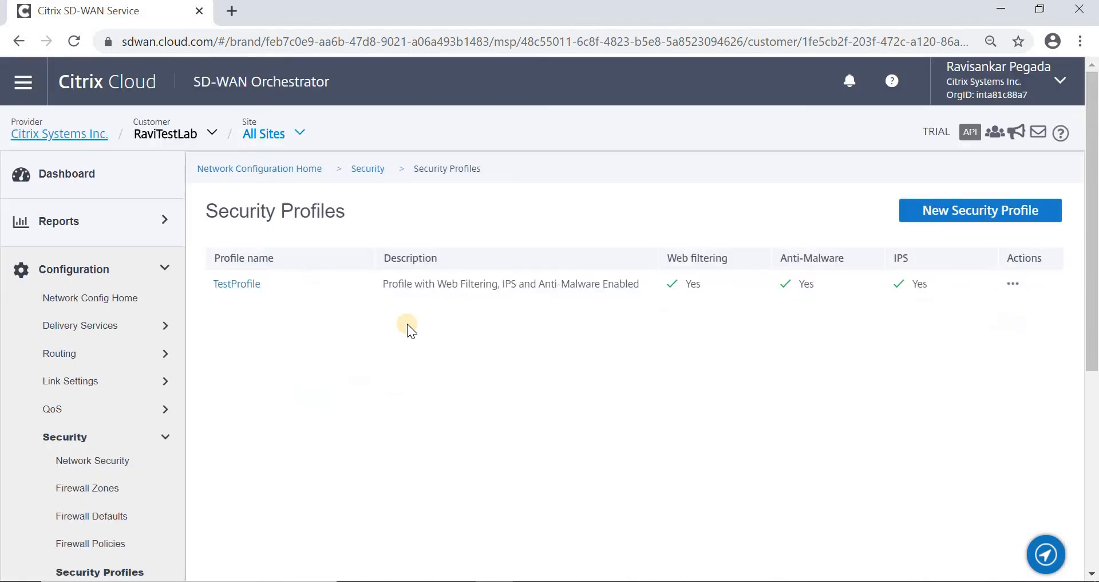
left_click(72, 223)
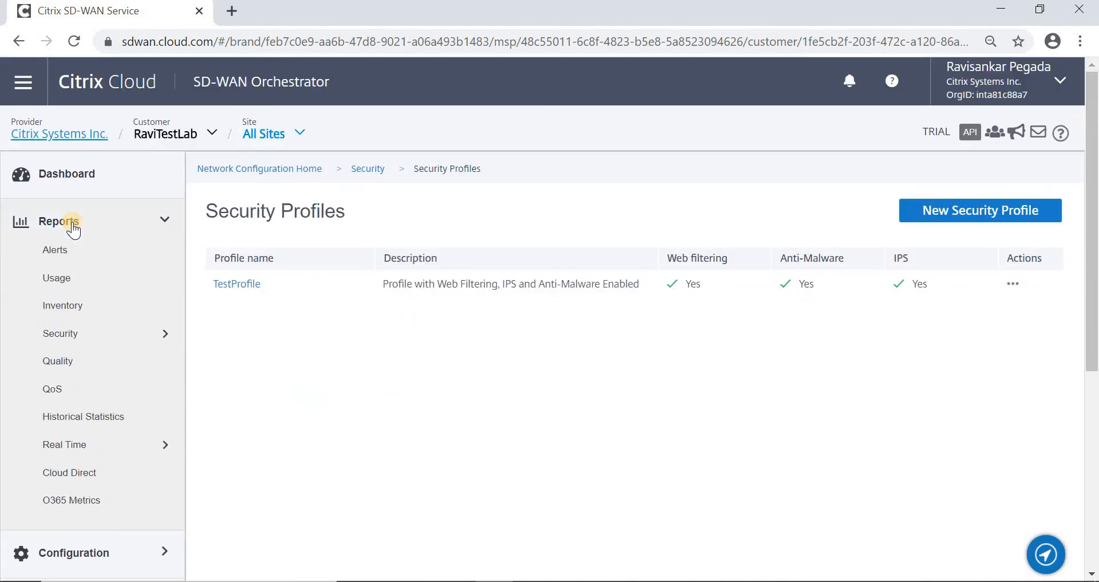
left_click(73, 333)
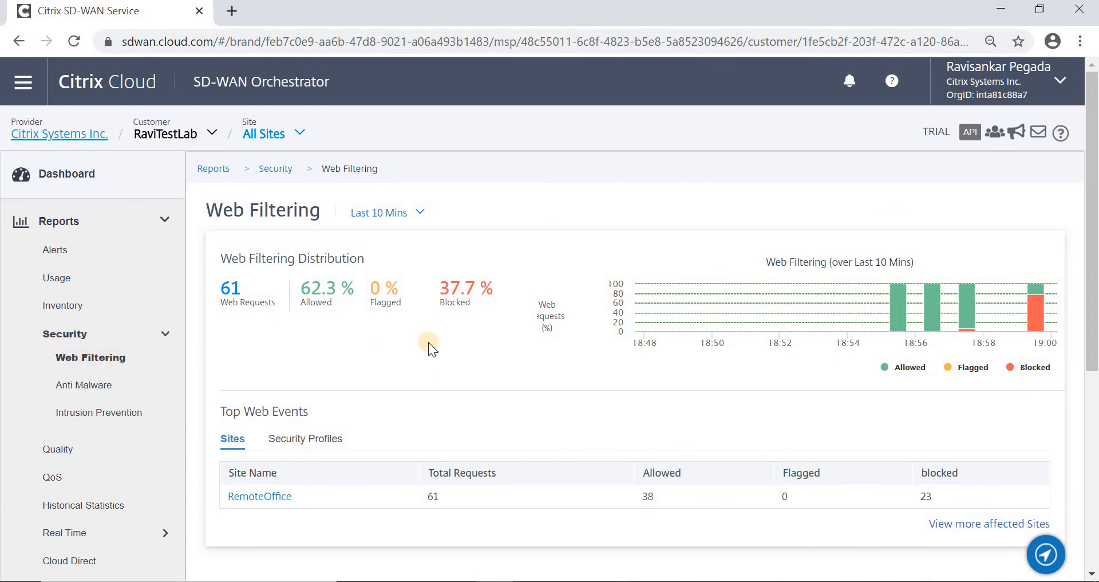
mouse_move(1039, 316)
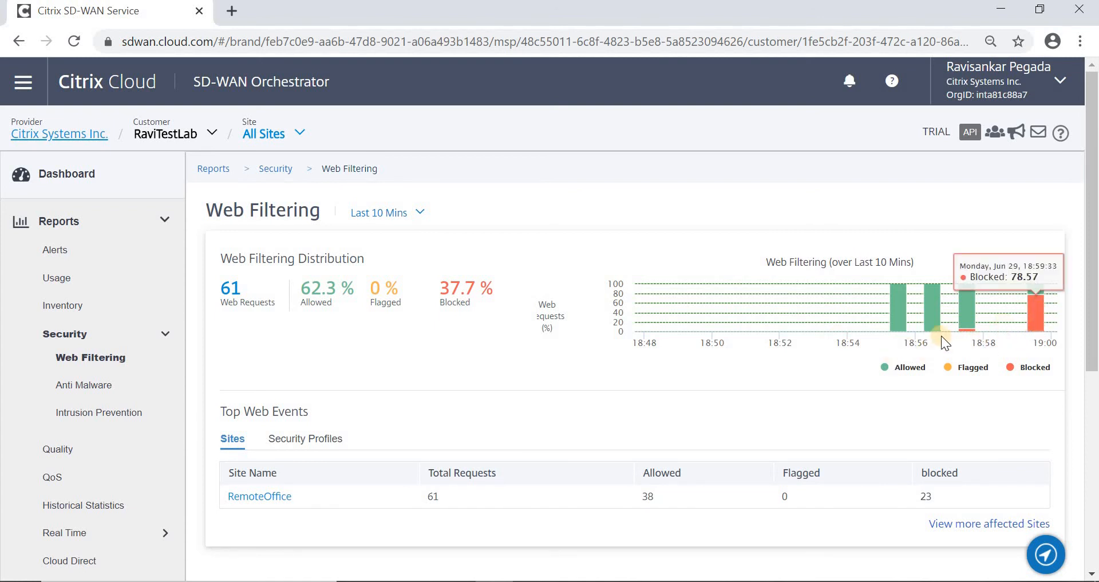
Step: Review the available time ranges for the Web Filtering report and keep Last 10 Mins
left_click(412, 213)
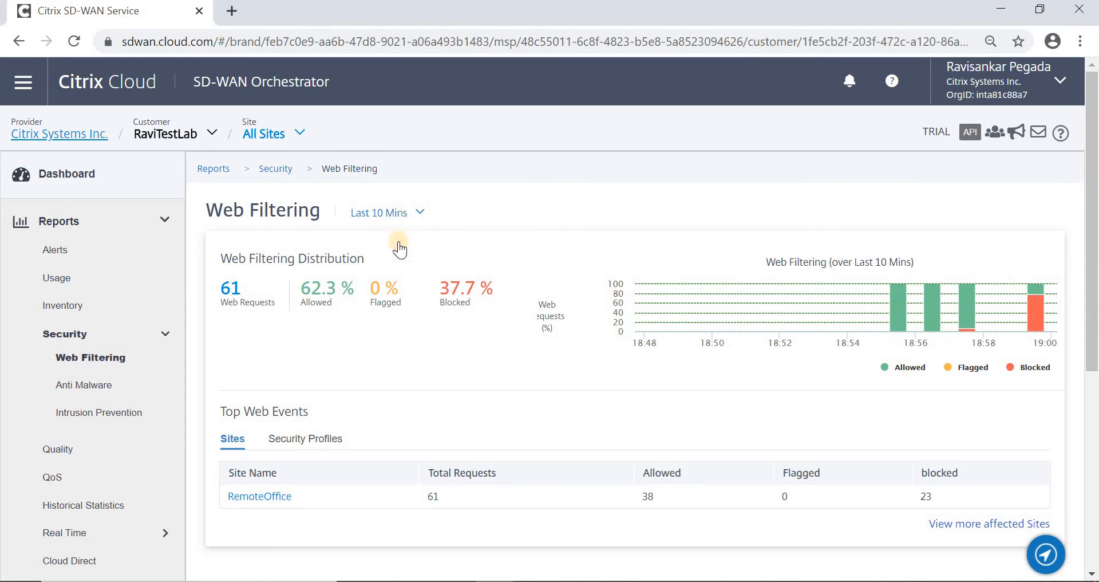
scroll(384, 426, "down", 1)
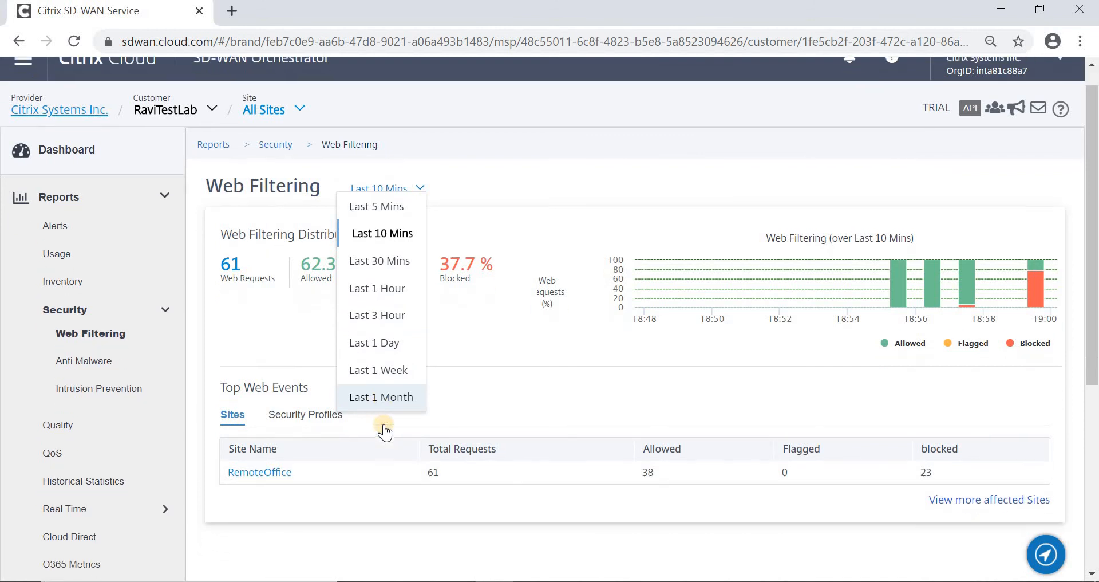
scroll(384, 430, "up", 1)
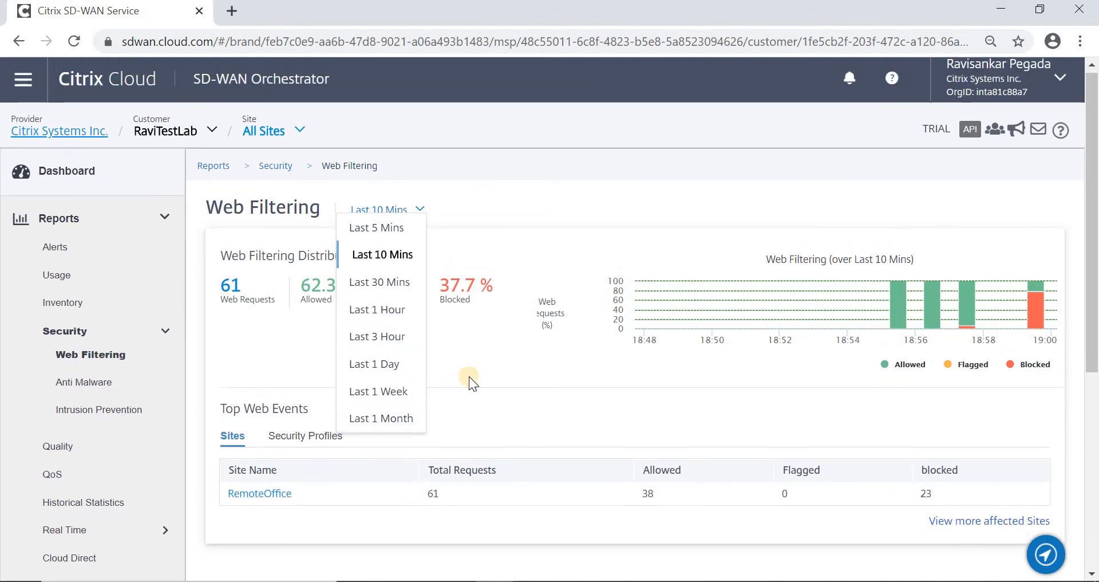
left_click(468, 376)
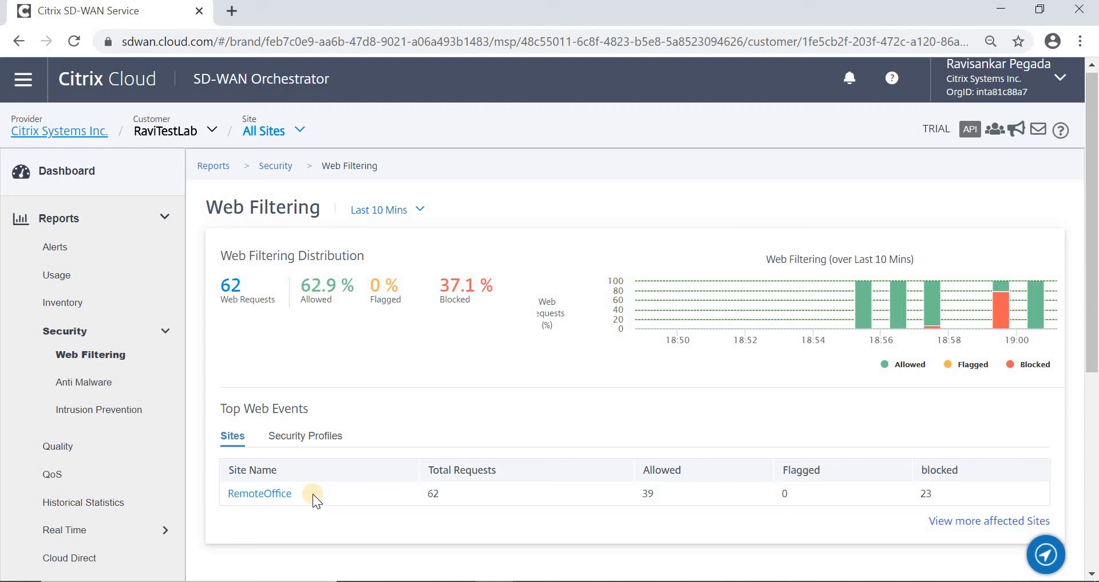
Step: View the RemoteOffice site's web filtering details and return to the Web Filtering overview
left_click(268, 493)
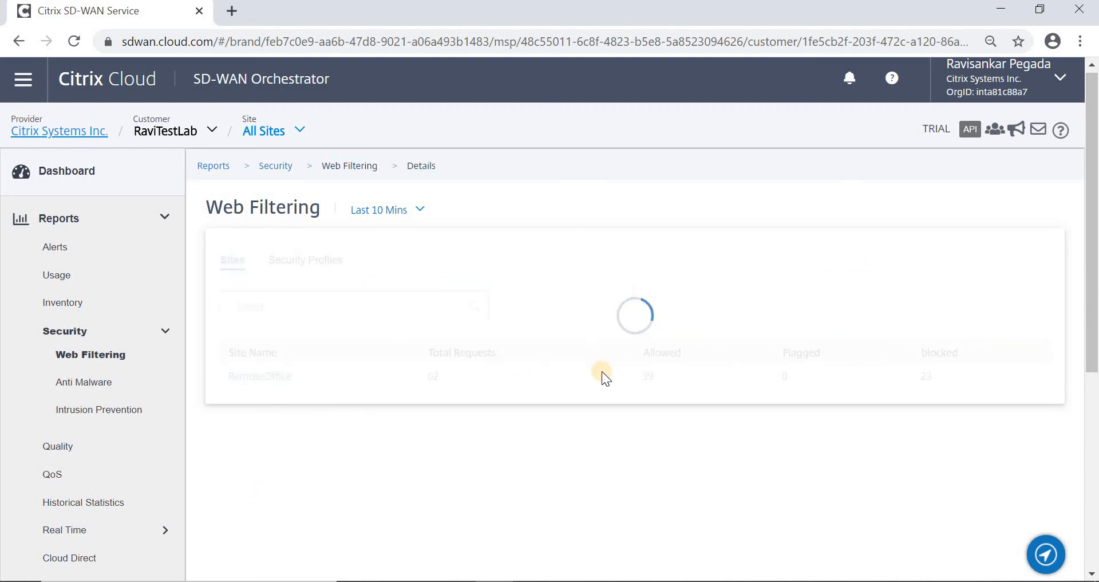
left_click(270, 375)
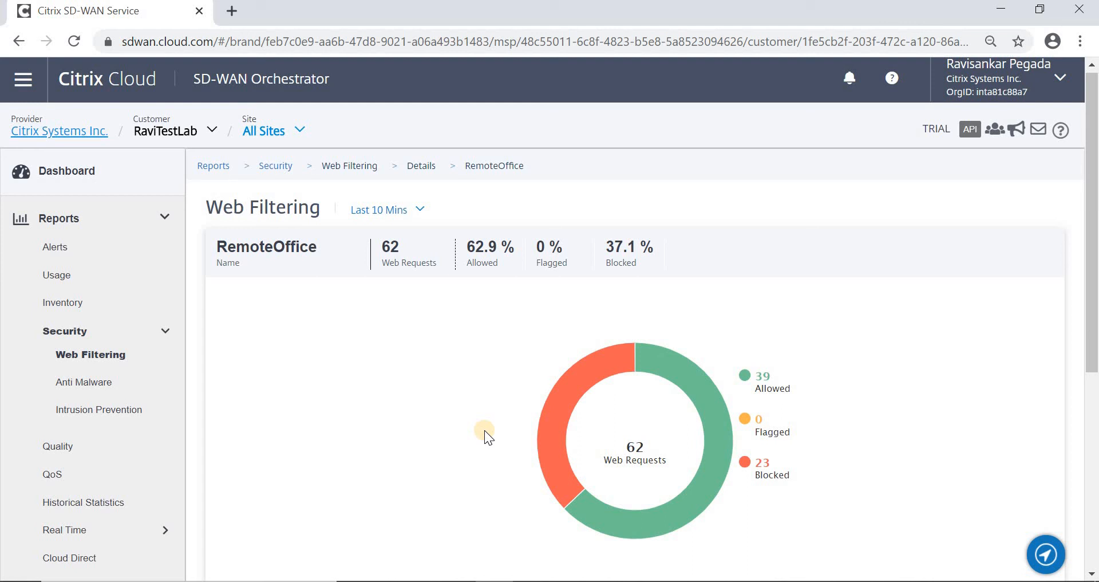
left_click(278, 169)
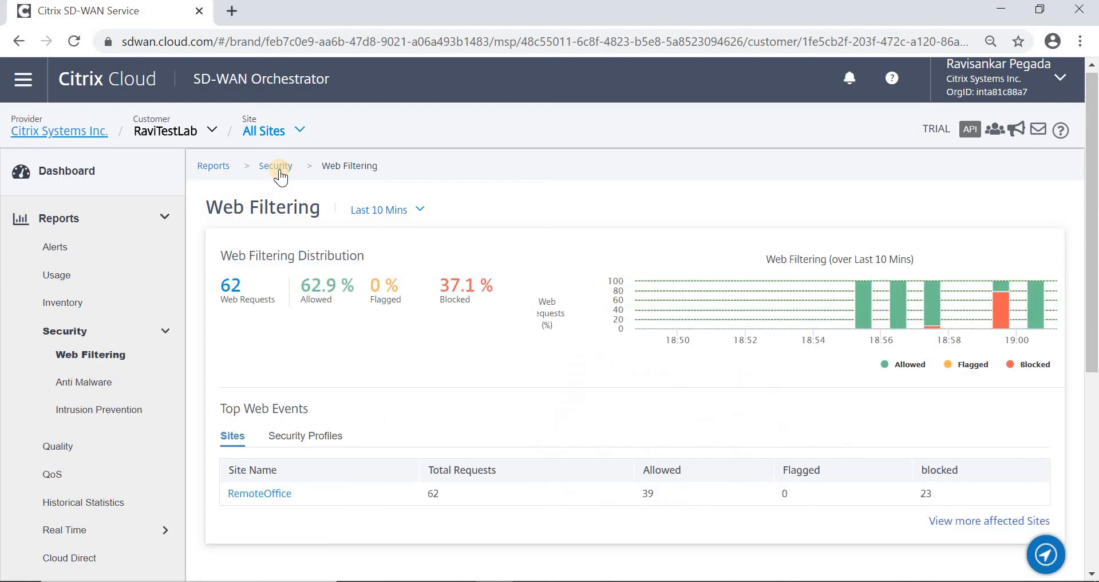
Step: List the top web events by security profile and view TestProfile's web filtering details
left_click(308, 442)
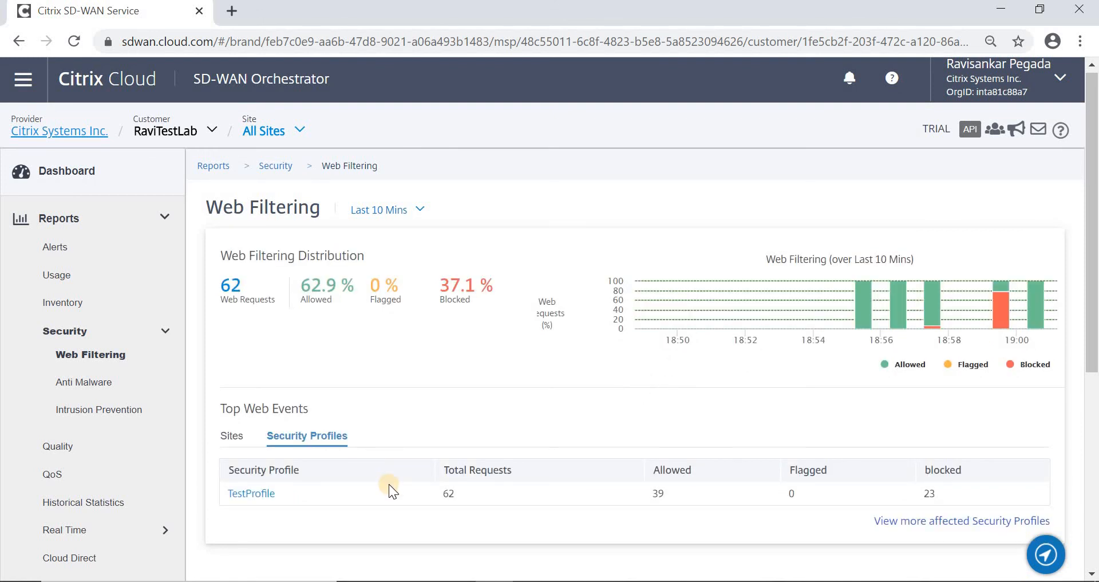
left_click(267, 493)
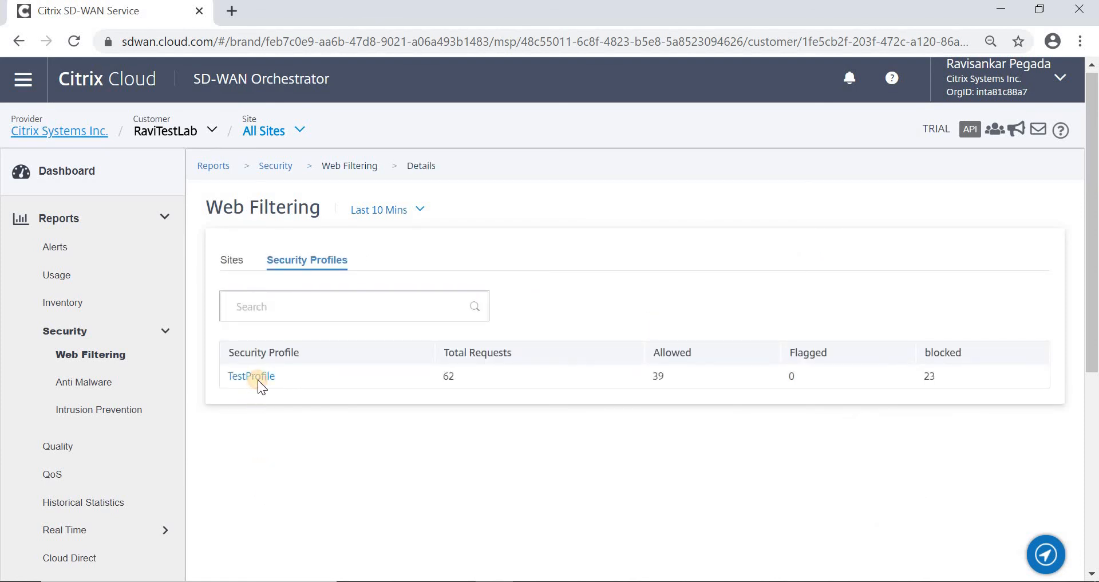
left_click(257, 380)
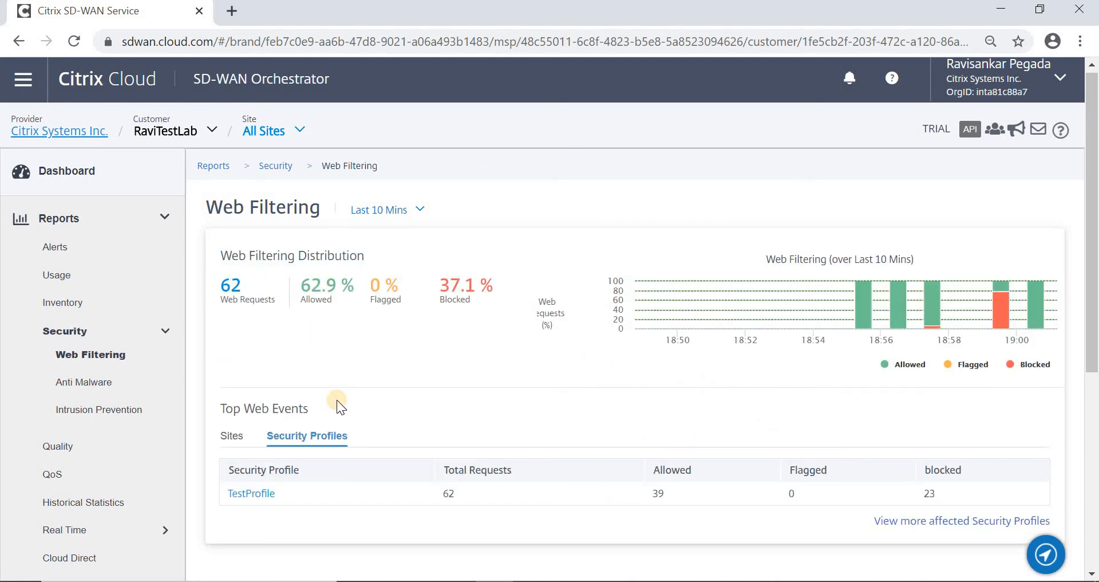
left_click(88, 382)
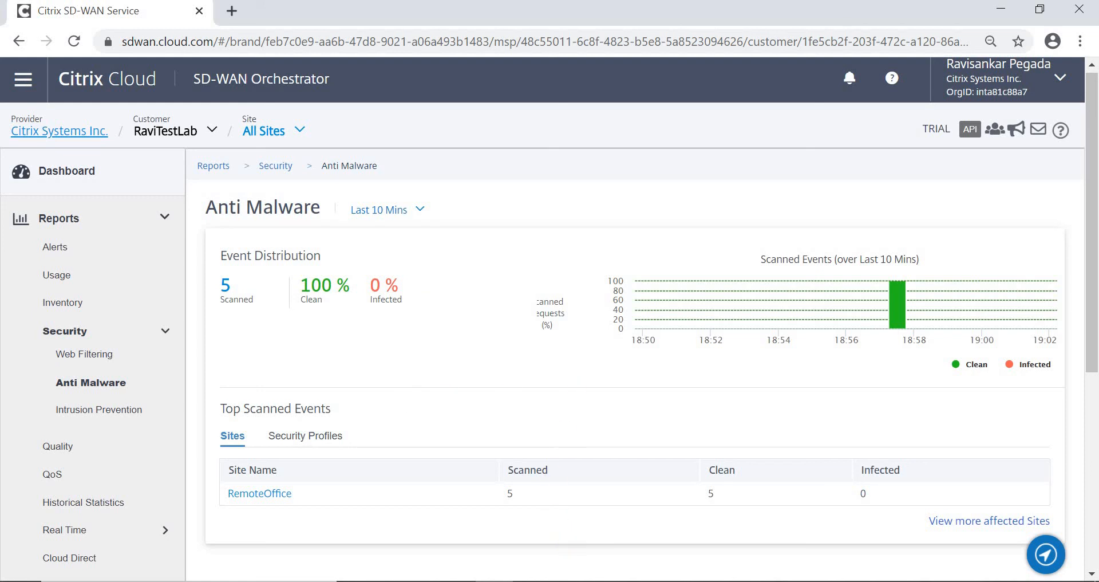
left_click(571, 581)
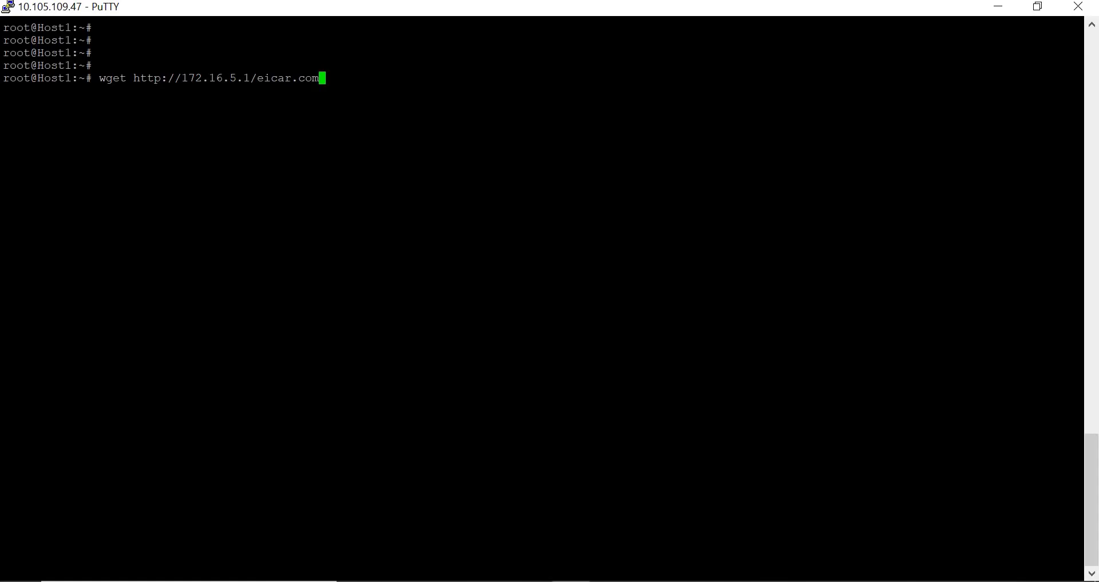
key("Return")
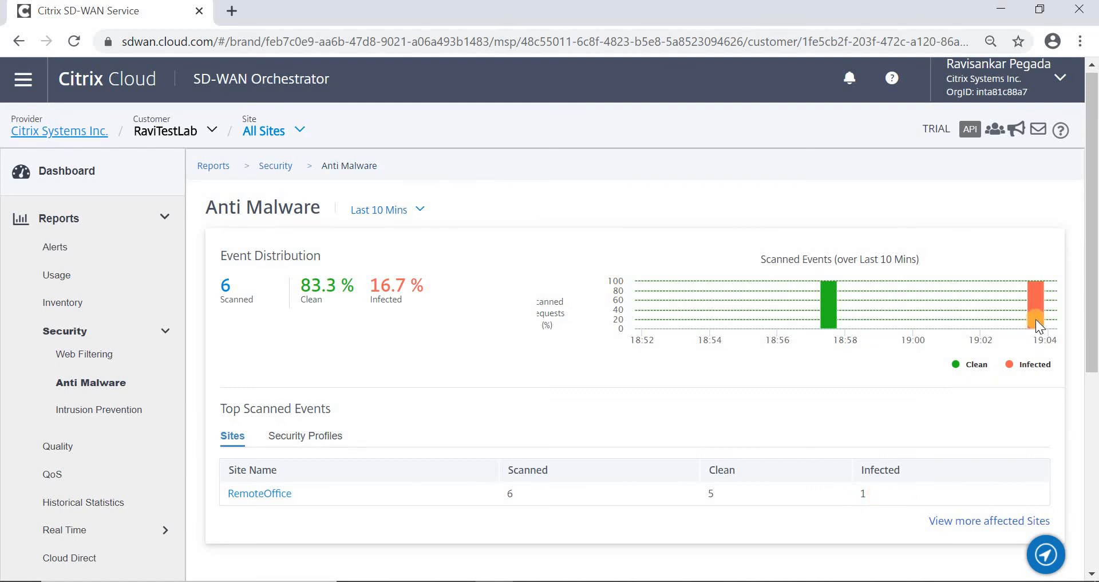
Step: Return to SD-WAN Orchestrator and examine the Anti Malware report's infected events and the RemoteOffice site's scan details
mouse_move(1037, 320)
left_click(276, 493)
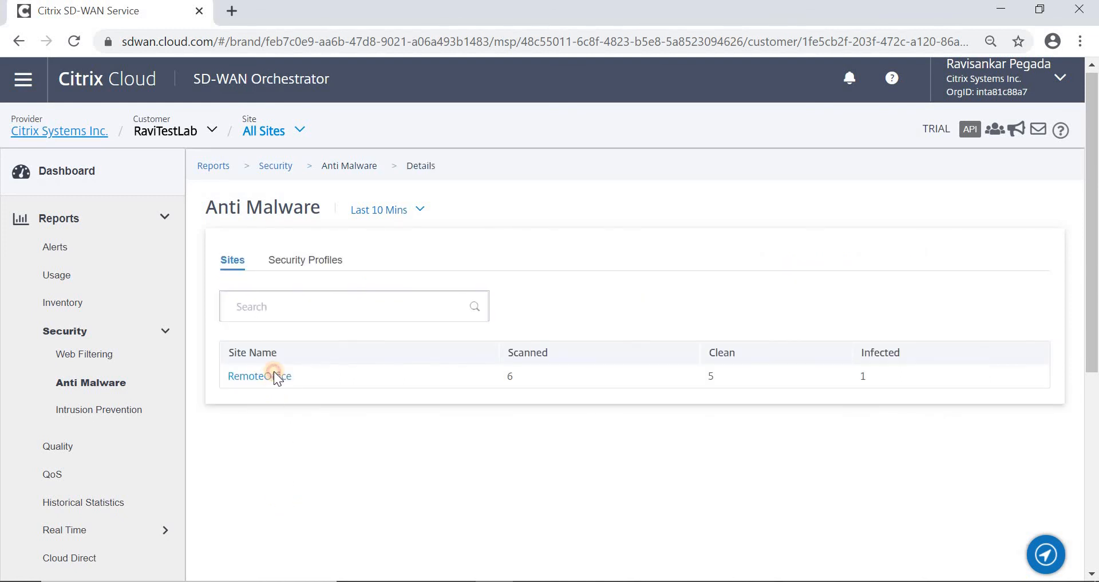
left_click(274, 376)
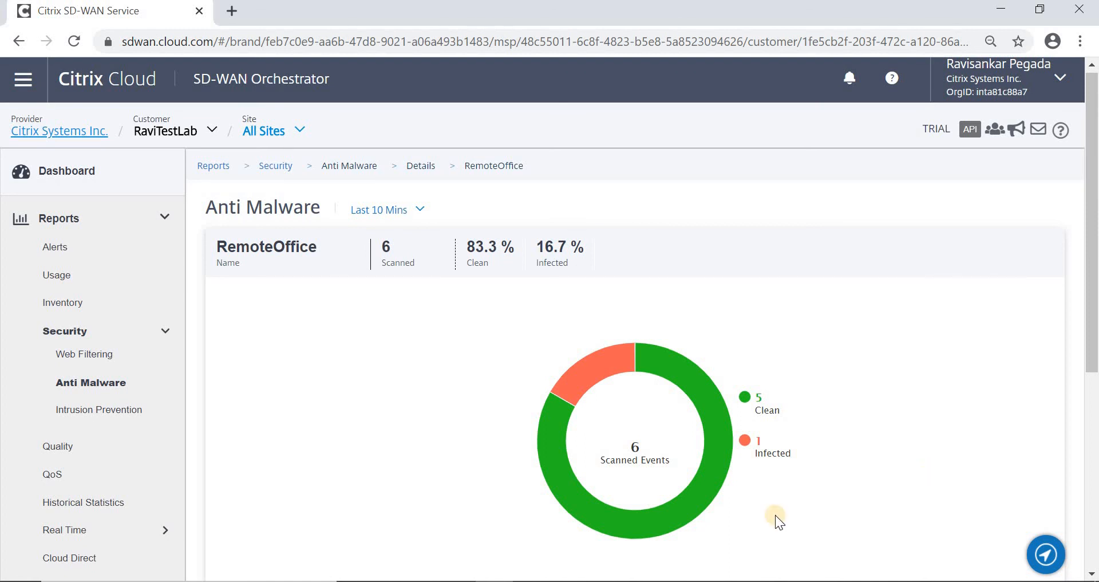
Step: Open the Intrusion Prevention report, then switch to the PuTTY session on Host1 and run hping3 -c 10 -S -p 22 172.16.5.1
left_click(99, 410)
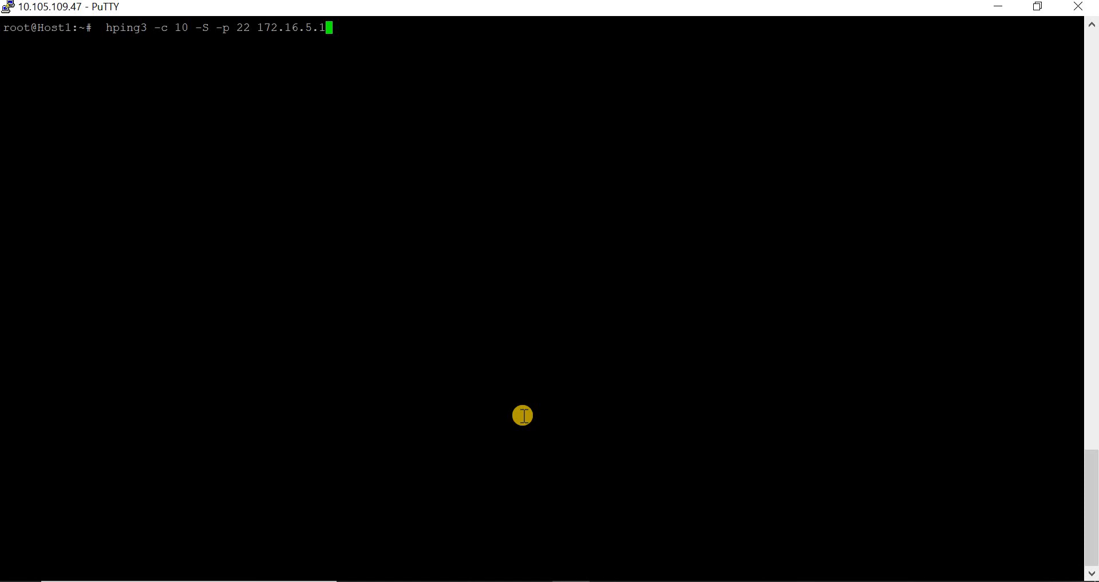
key("Return")
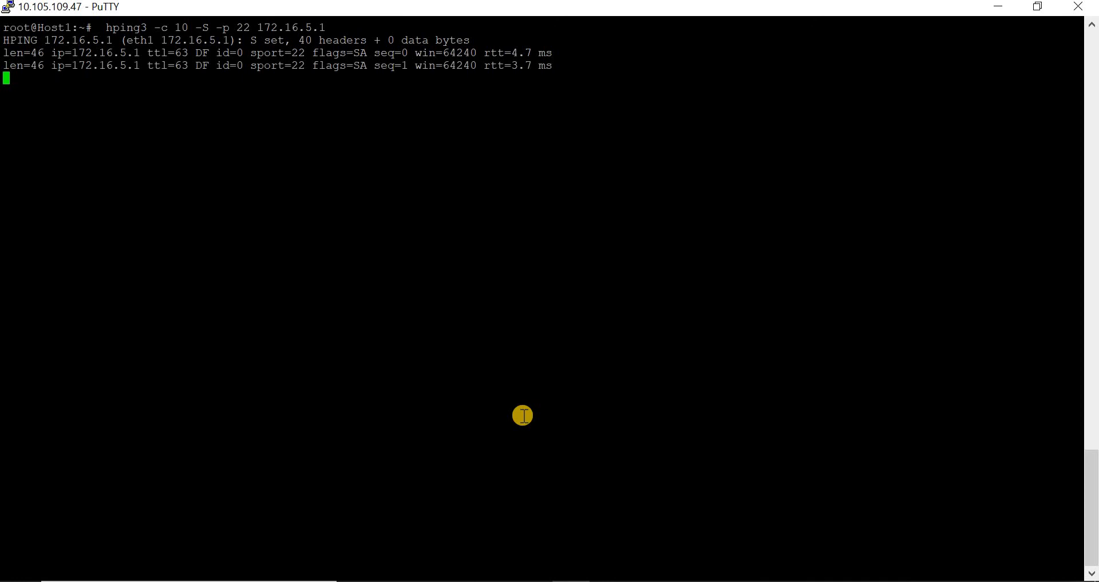